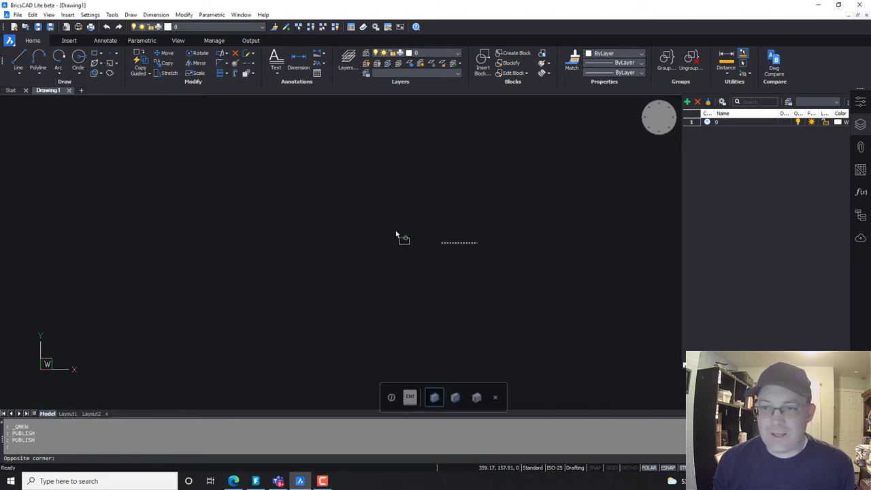
Reopen Drawing1's Publish dialog via File > Publish, discarding the old sheet list, showing Layout1 and Layout2.
left_click(391, 241)
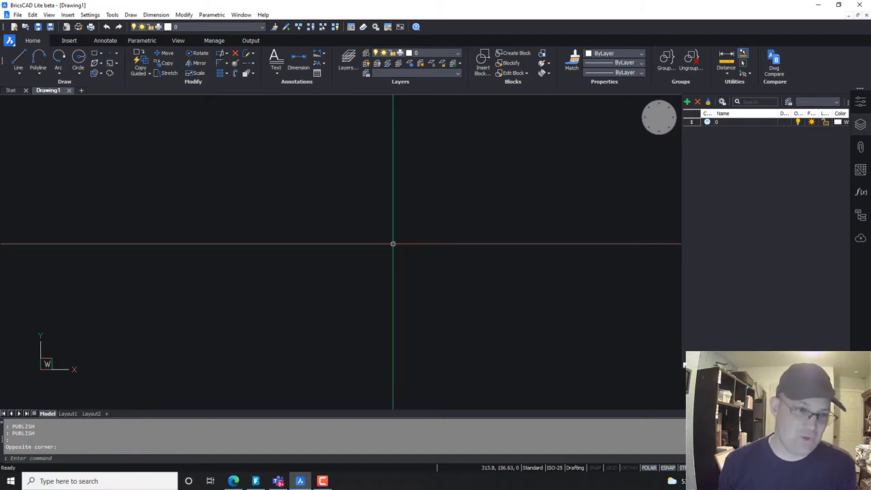
type("PUBLISH")
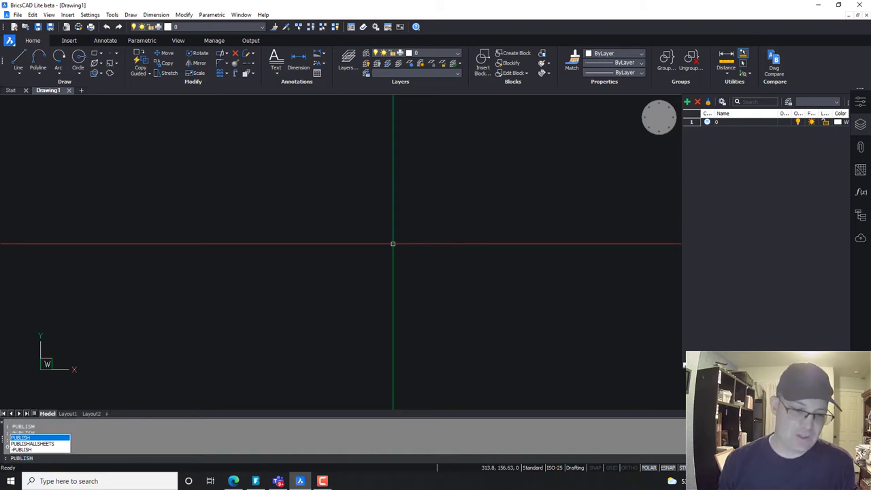
key("Return")
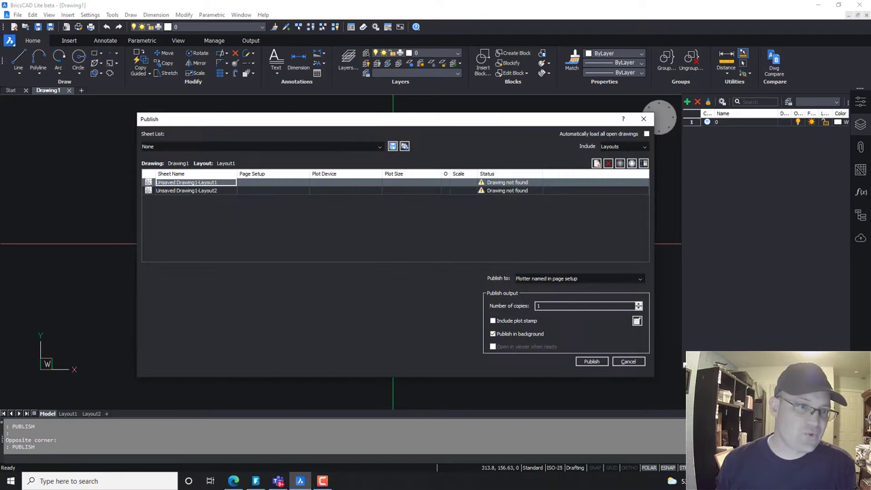
left_click(644, 119)
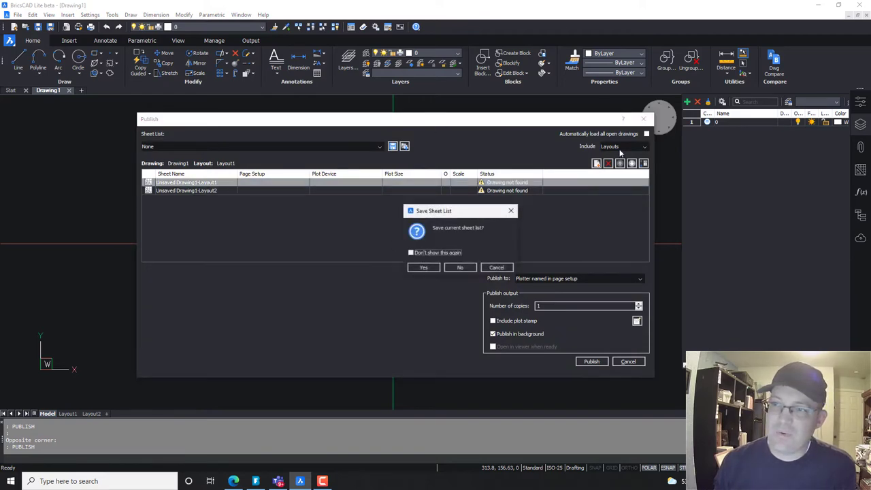
left_click(460, 267)
left_click(17, 15)
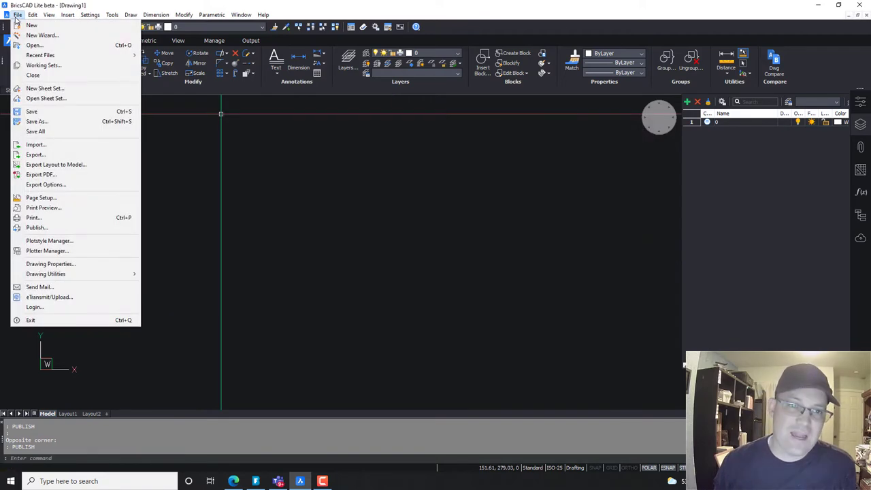
left_click(35, 228)
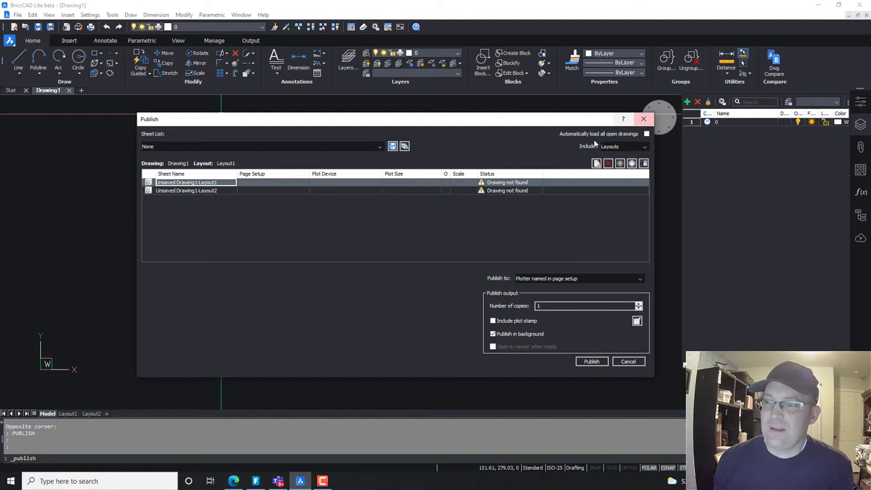
Remove the Layout1 and Layout2 sheets, keeping the saved sheet list set to None.
left_click(609, 164)
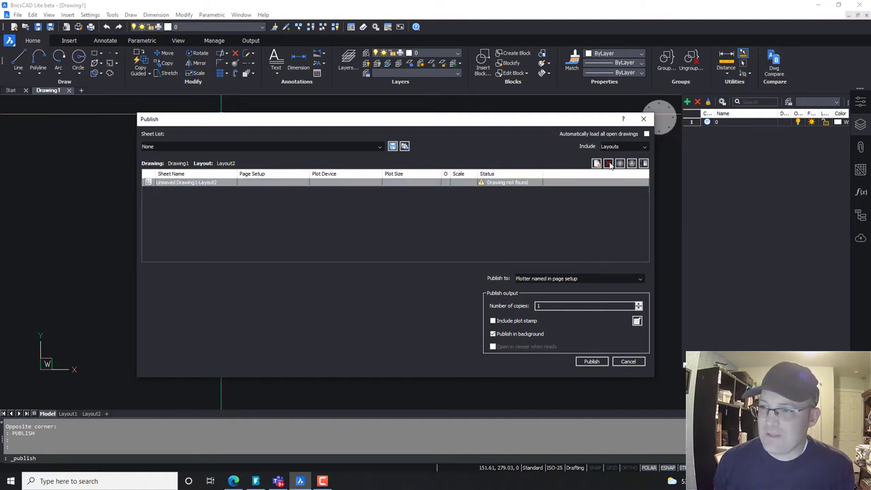
left_click(521, 184)
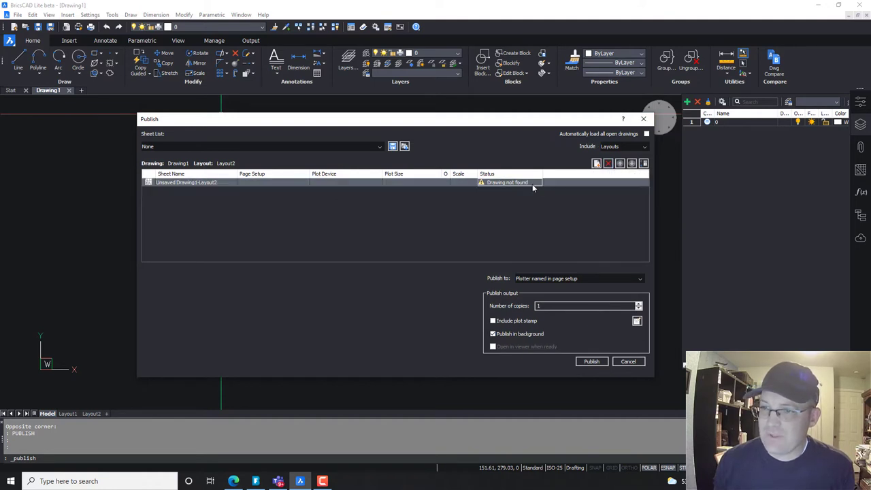
left_click(608, 164)
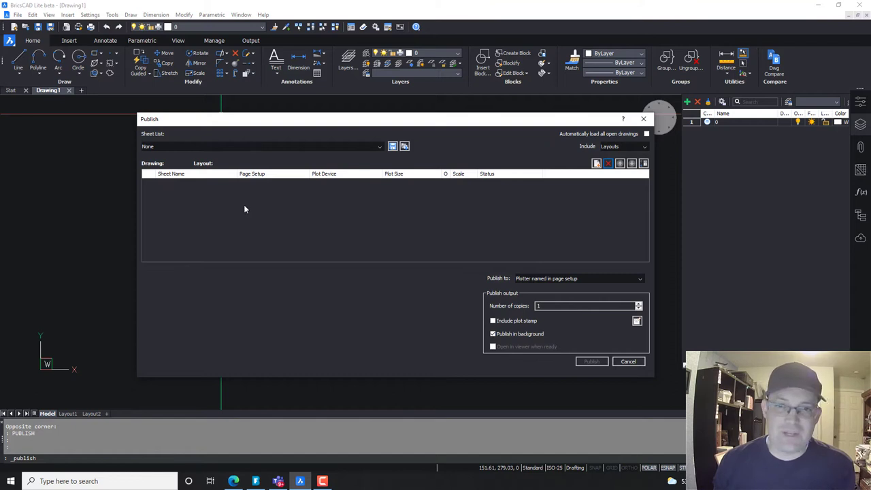
left_click(378, 147)
left_click(378, 147)
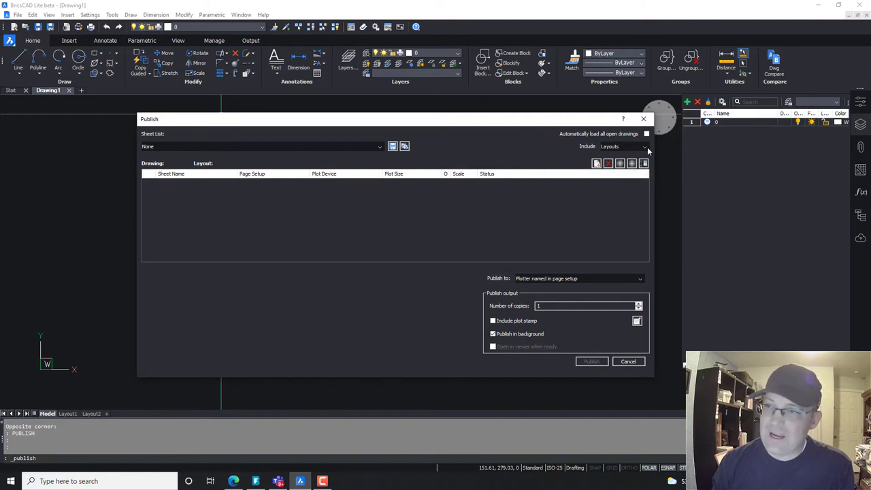
left_click(644, 147)
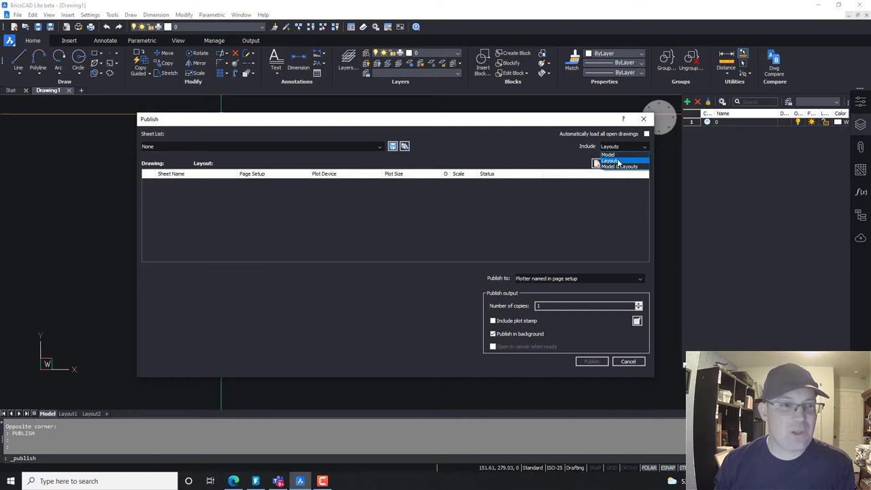
left_click(618, 161)
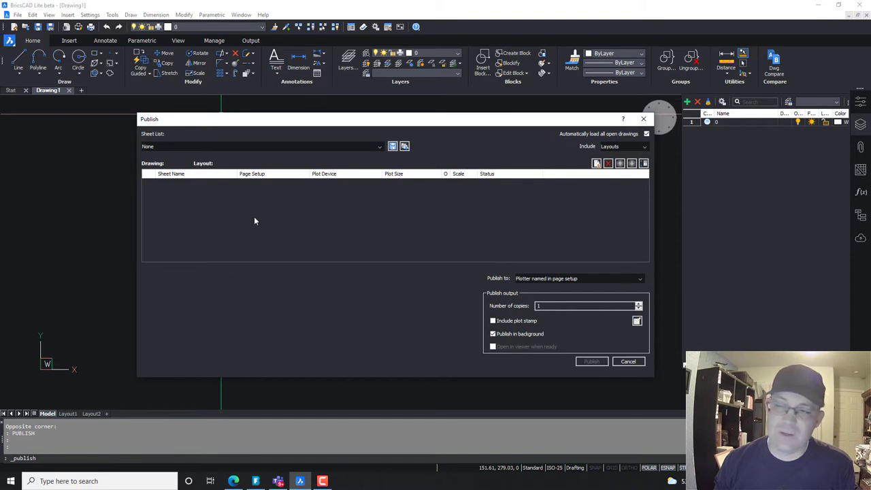
left_click(647, 134)
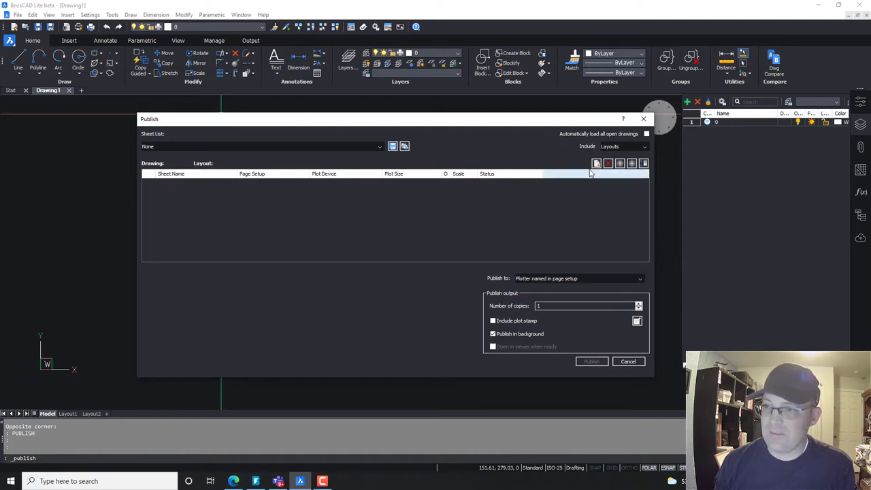
Add SHEET 1.dwg and SHEET 2.dwg to the publish sheet list.
left_click(596, 164)
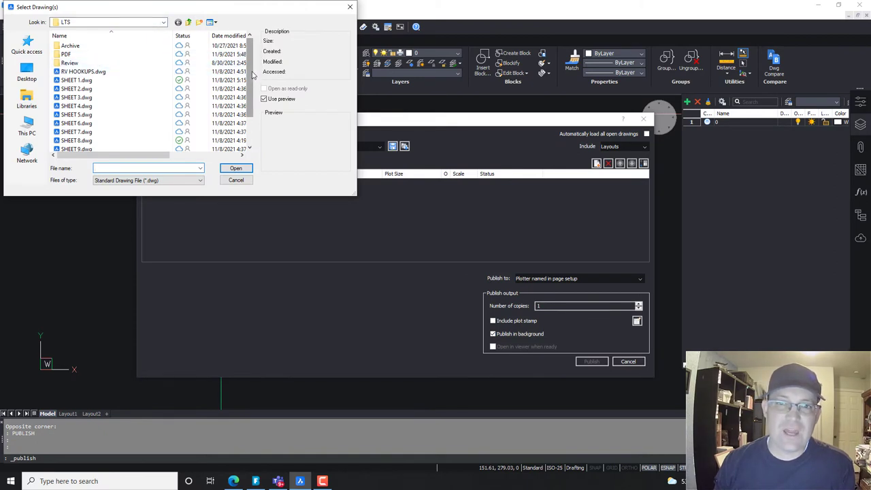
left_click_drag(250, 89, 253, 61)
left_click(73, 80)
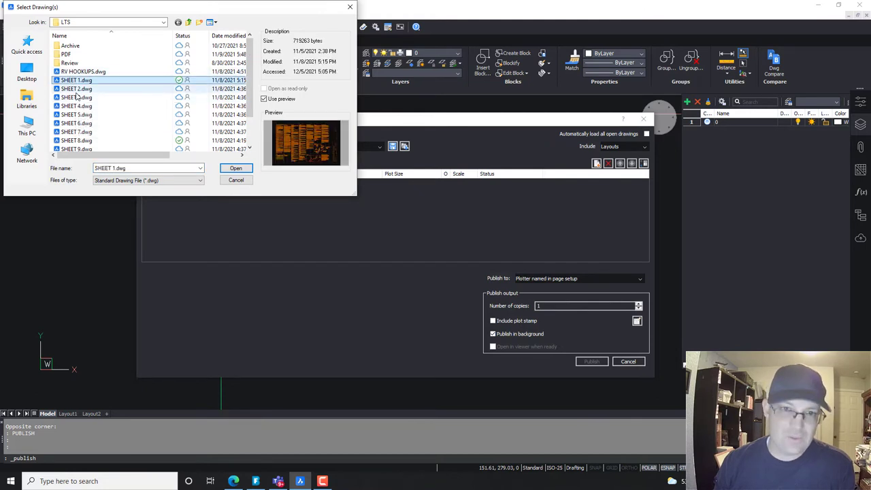
left_click(76, 88, "ctrl")
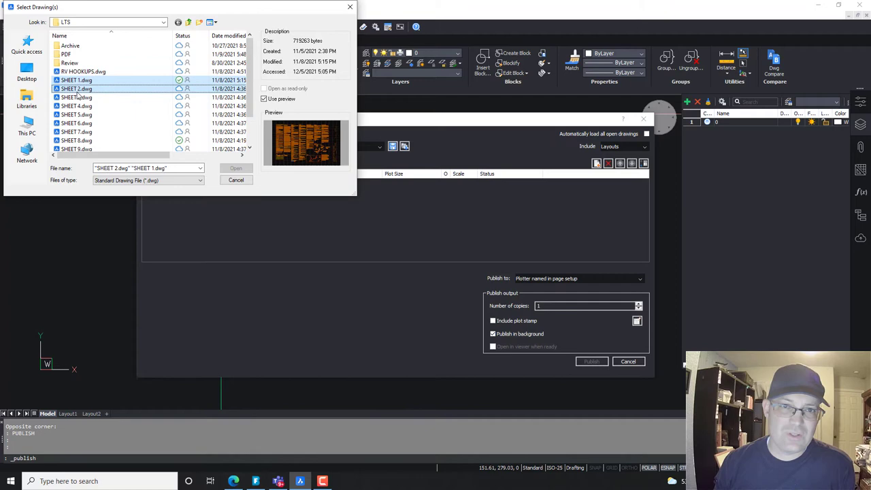
left_click(98, 80)
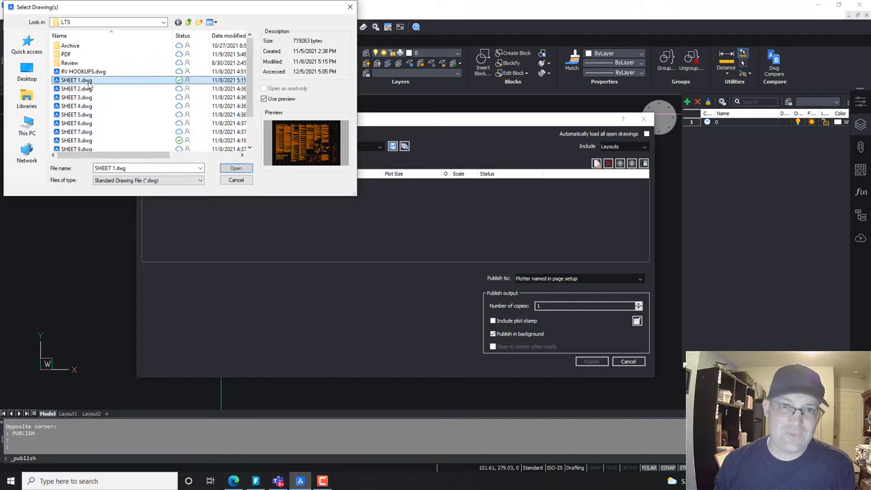
left_click(233, 170)
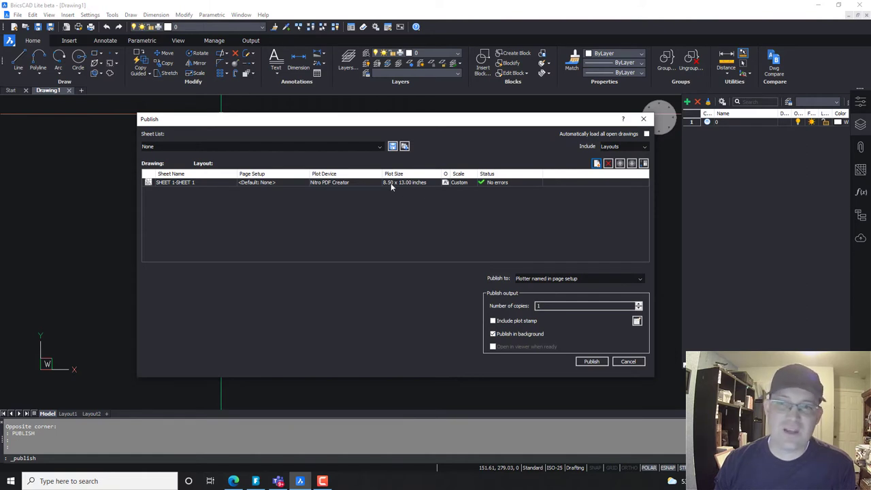
left_click(596, 164)
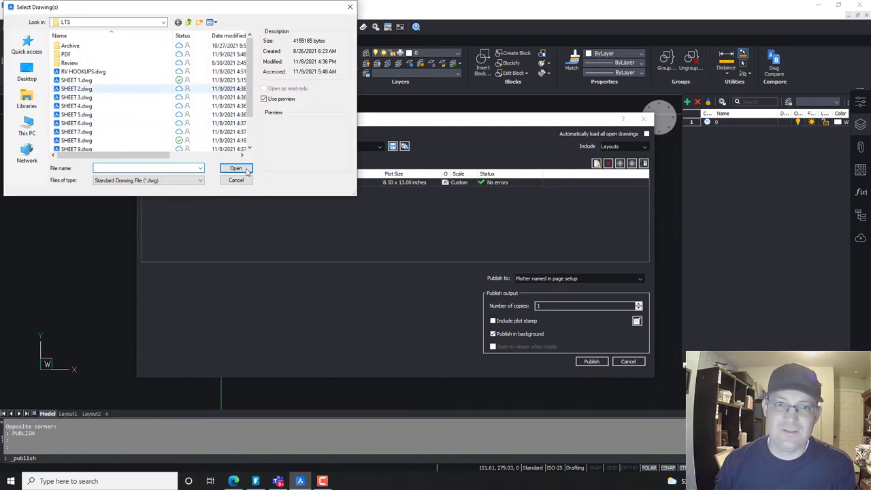
left_click(77, 88)
left_click(236, 168)
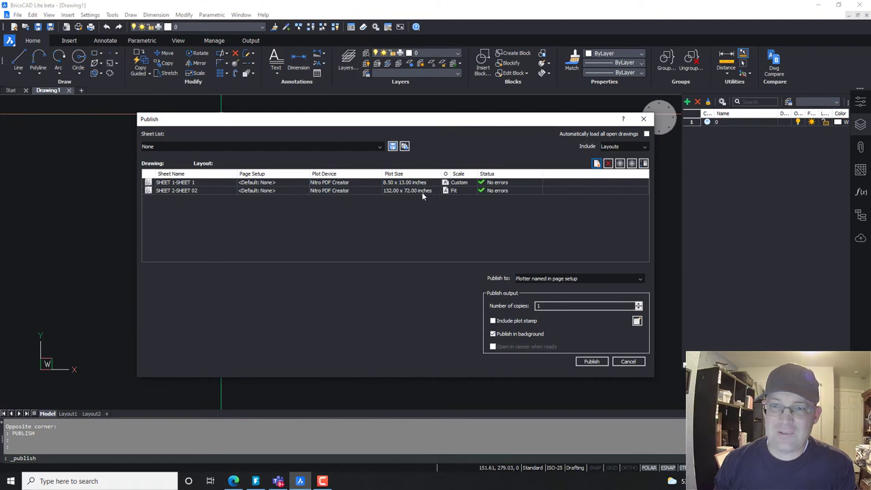
Add SHEET 3.dwg, SHEET 4.dwg and SHEET 5.dwg to the publish sheet list.
left_click(597, 163)
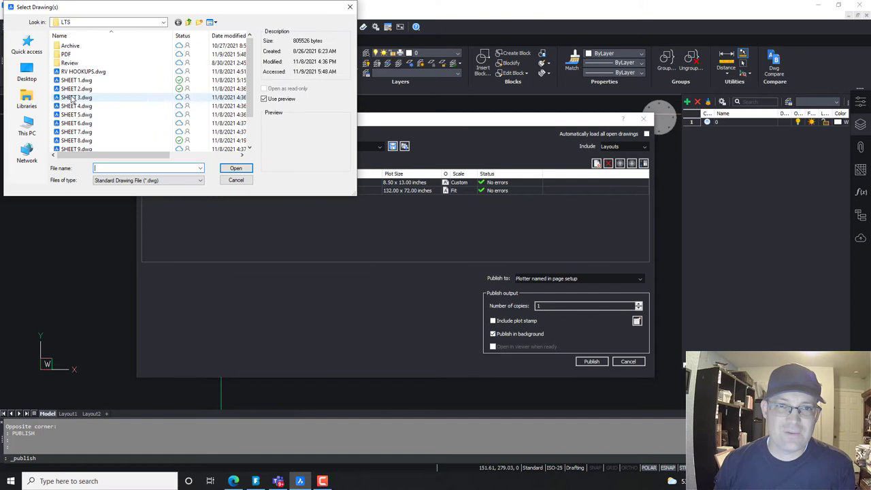
double_click(71, 99)
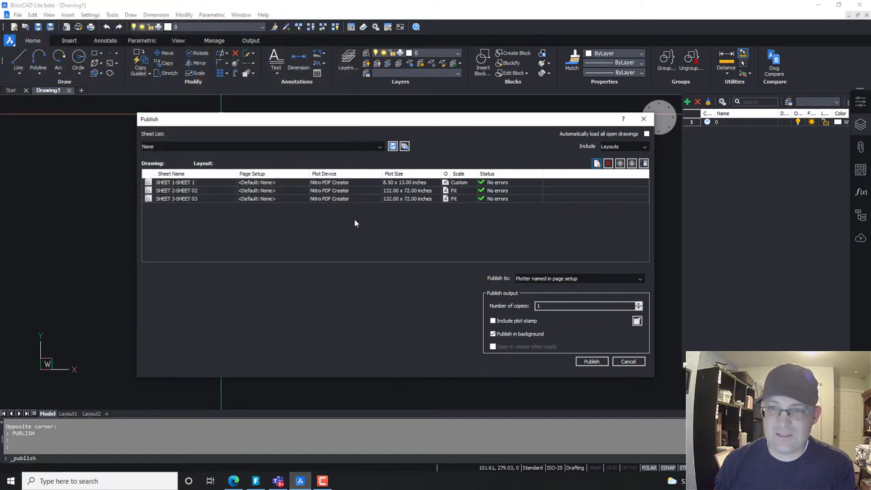
left_click(596, 163)
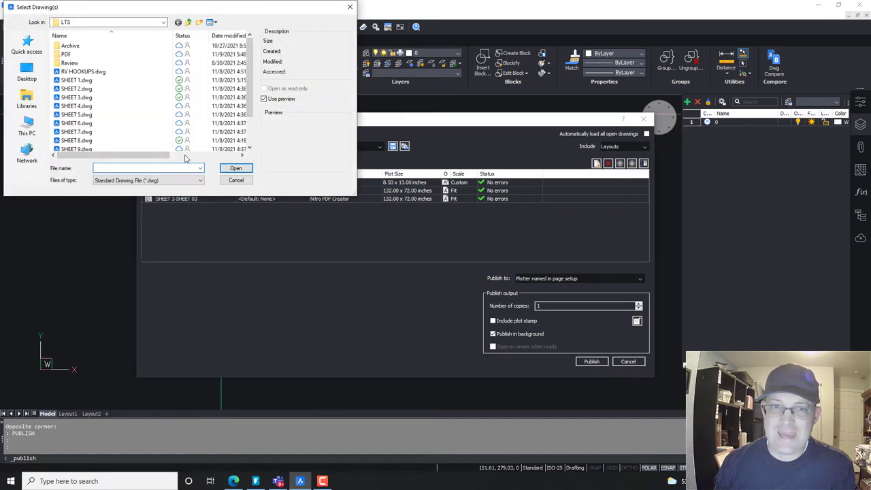
left_click(77, 107)
left_click(234, 168)
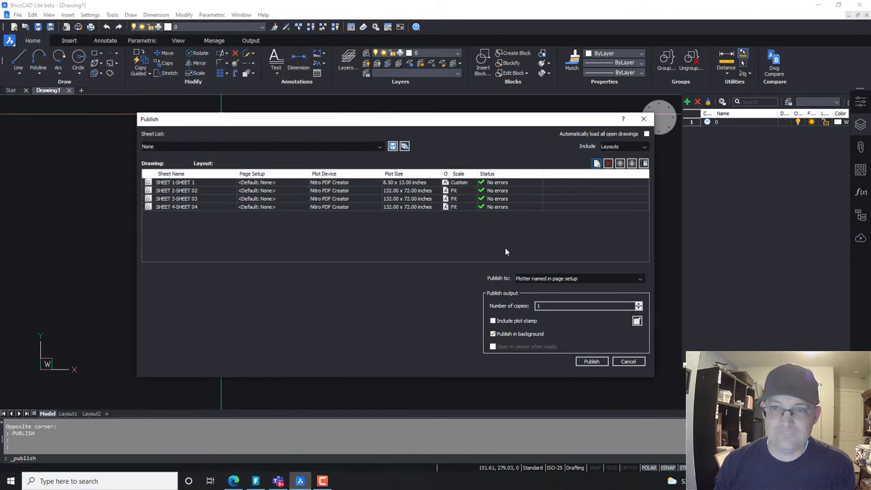
left_click(597, 163)
left_click(76, 114)
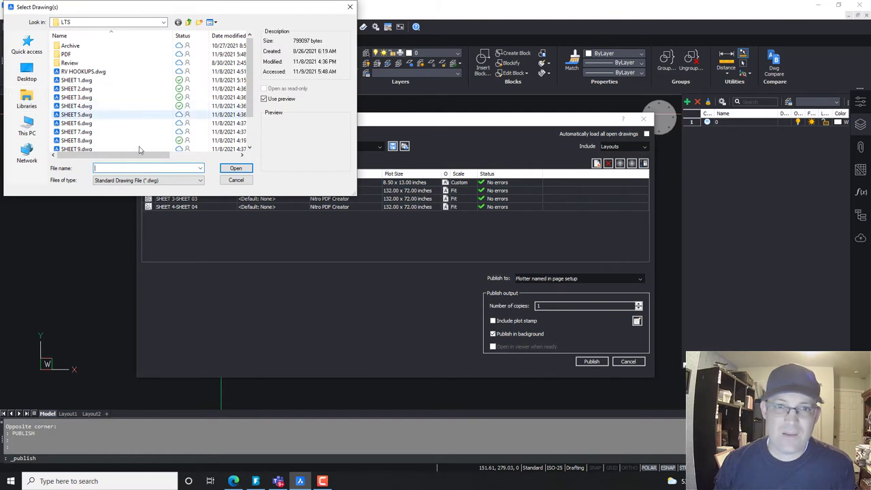
left_click(235, 168)
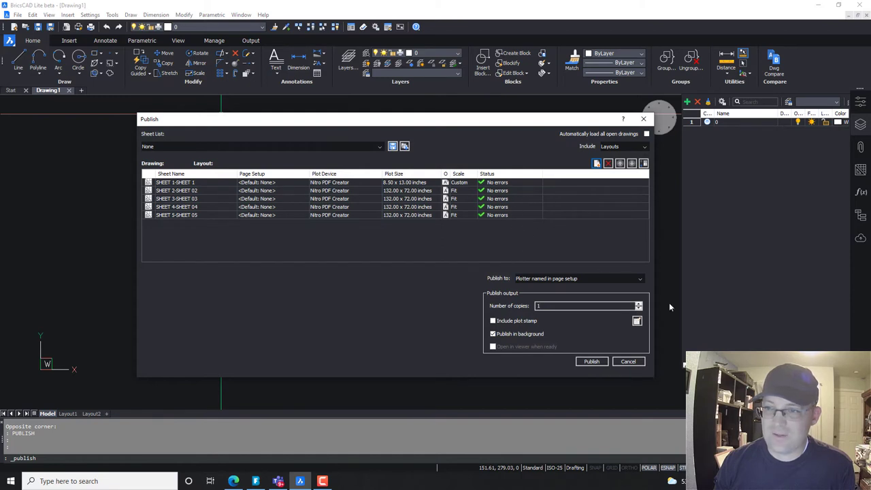
Inspect the page setup entries for SHEET 1, 2 and 3 without changing them.
left_click(297, 184)
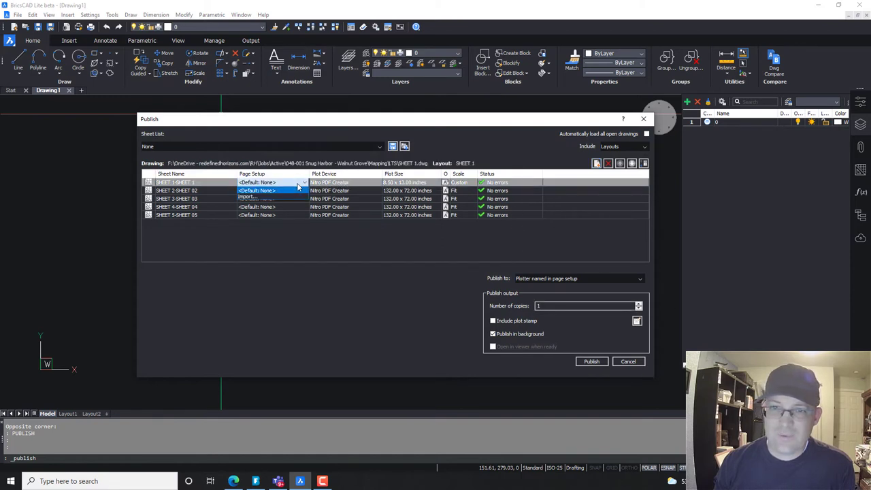
left_click(297, 190)
left_click(294, 190)
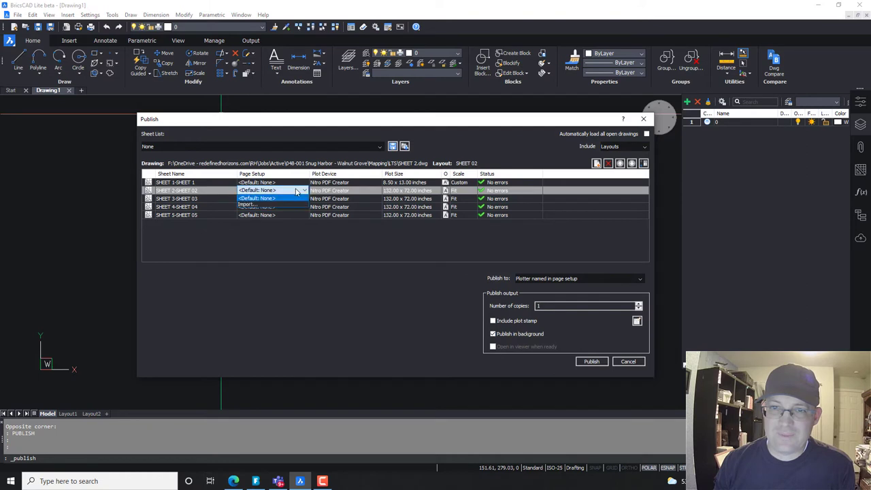
left_click(288, 199)
left_click(288, 200)
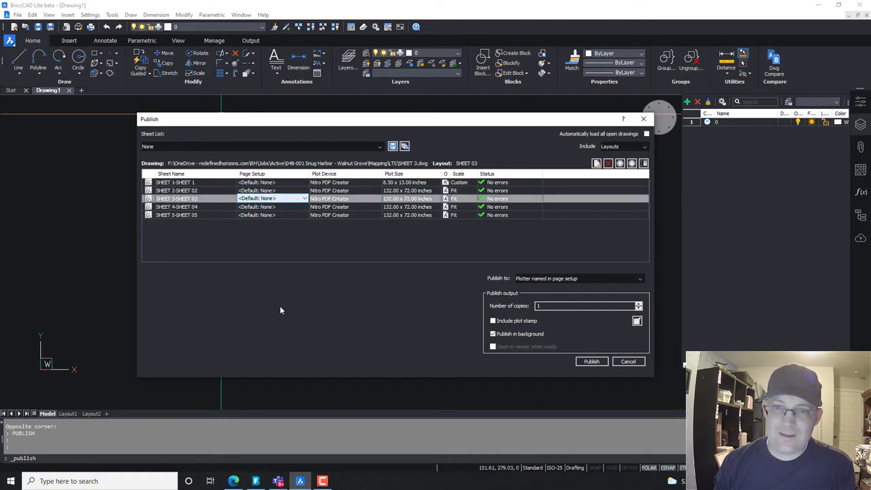
left_click(287, 235)
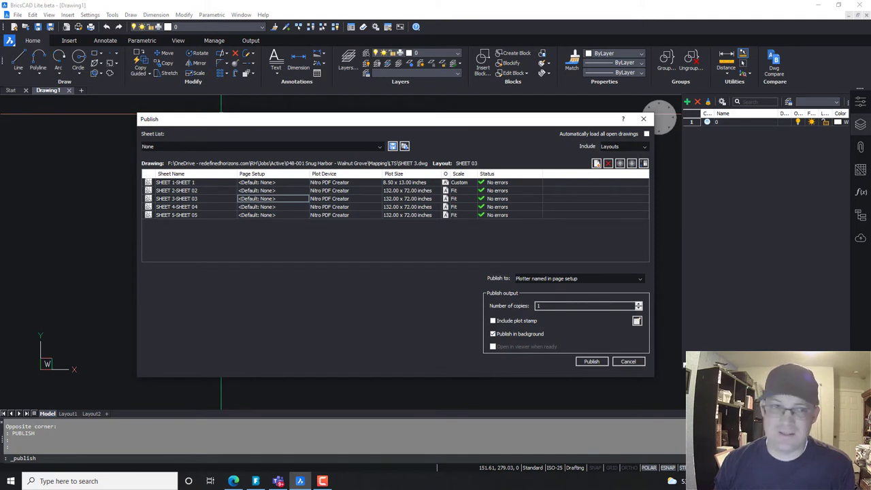
Open the SHEET 1–5 drawings, review SHEET 1's page setup unchanged, and return to Drawing1.
left_click(591, 361)
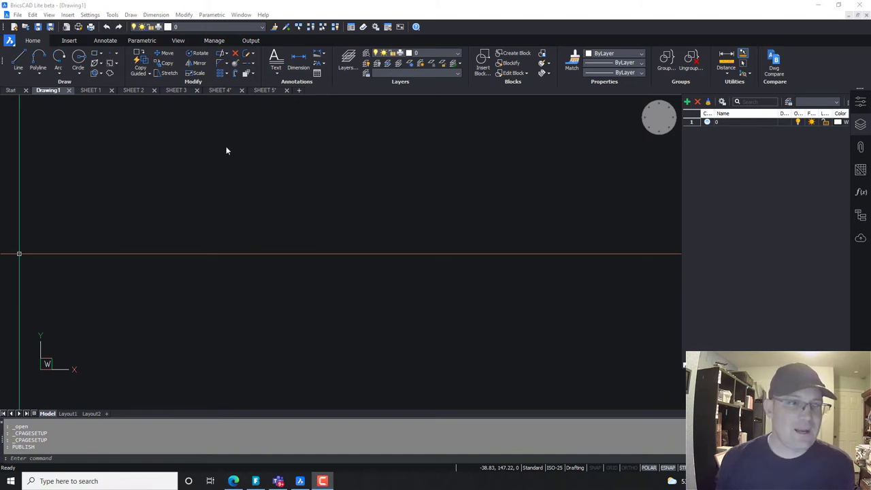
left_click(92, 90)
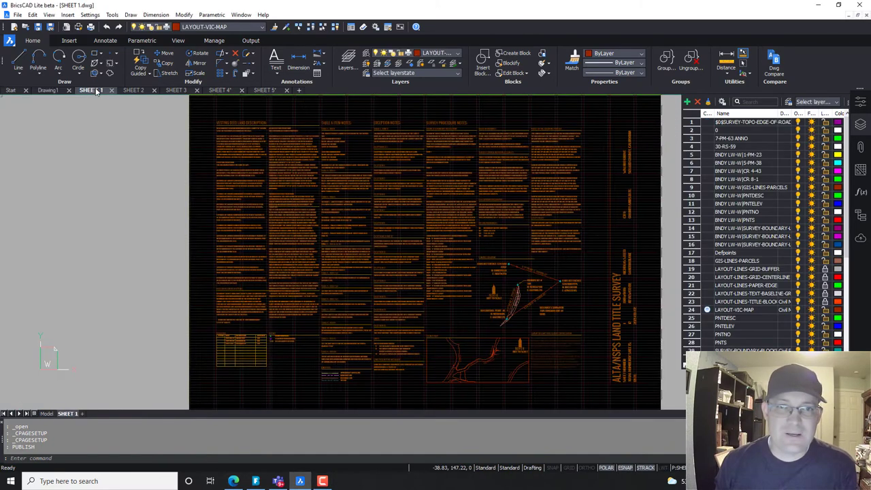
right_click(70, 414)
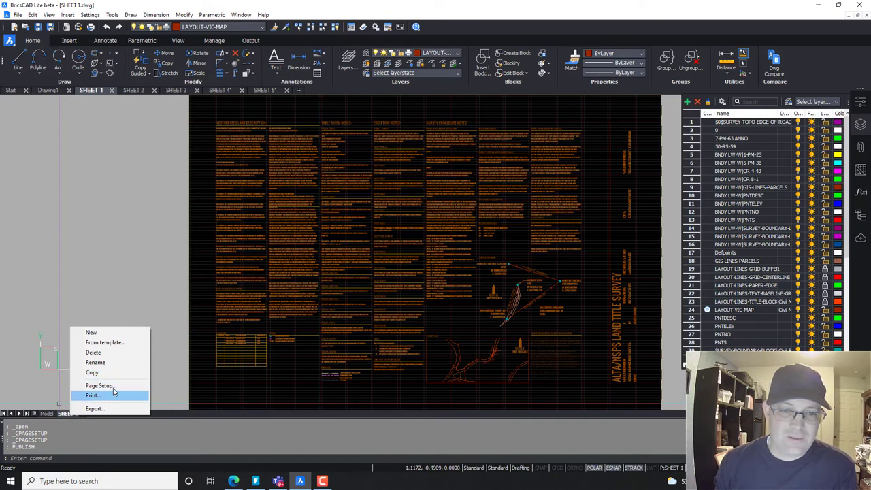
left_click(113, 389)
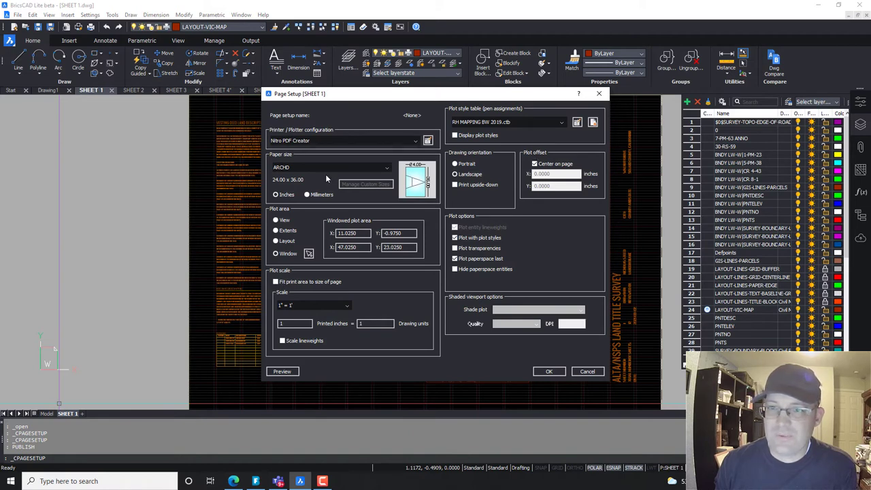
left_click(589, 372)
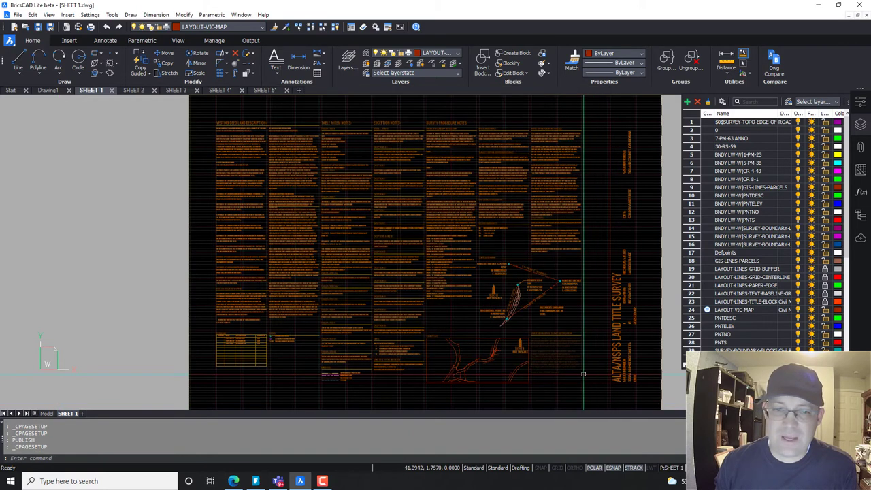
left_click(48, 90)
Rerun PUB and remove the unsaved Drawing1-Layout1 and Layout2 sheets from the list.
type("PUBLISH")
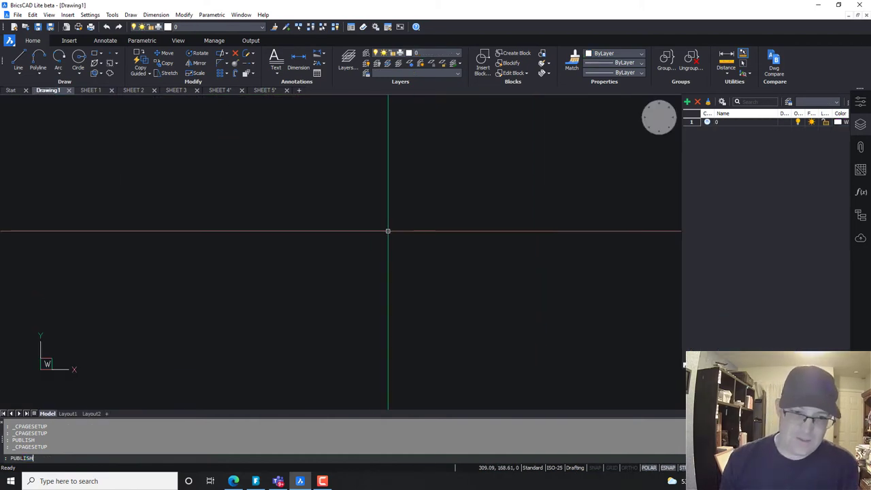
key("Return")
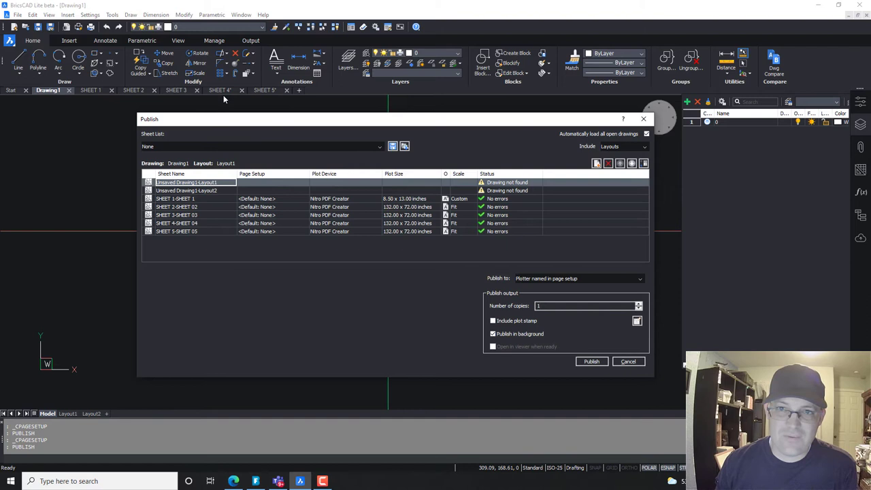
left_click(202, 185)
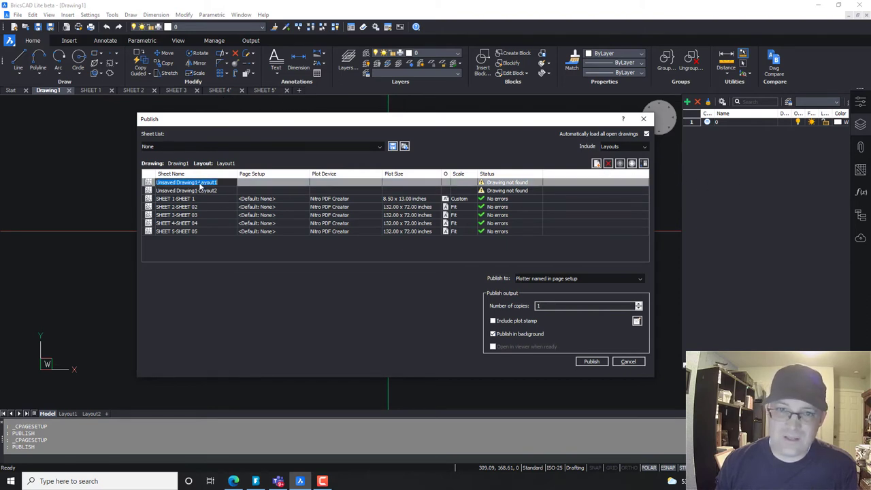
left_click(608, 164)
left_click(609, 165)
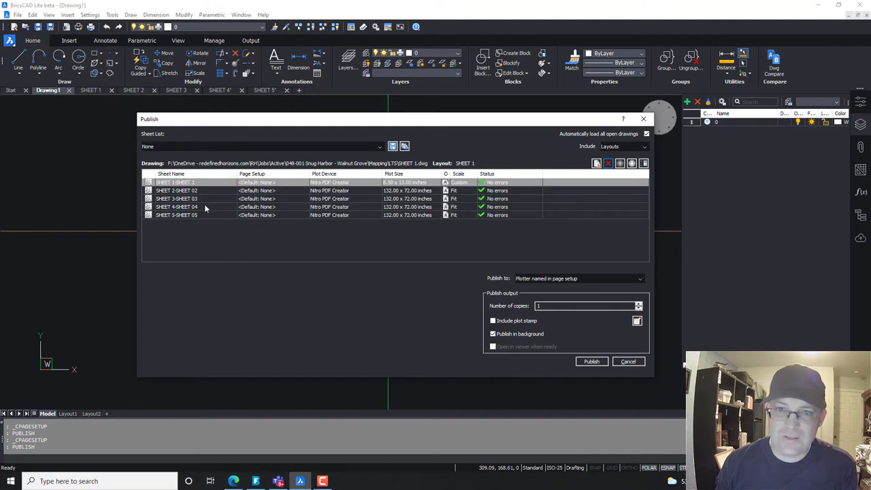
Review SHEET 1's page setup and keep publishing to the page setup's plotter.
left_click(292, 183)
left_click(292, 183)
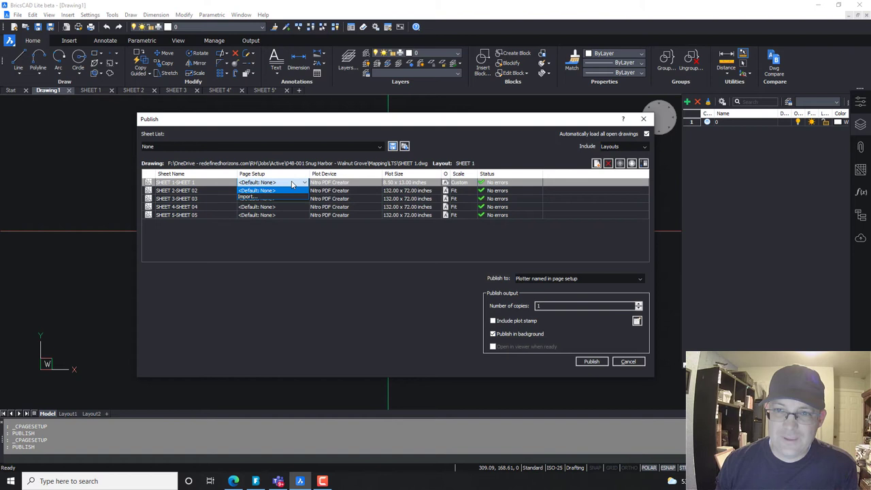
left_click(257, 192)
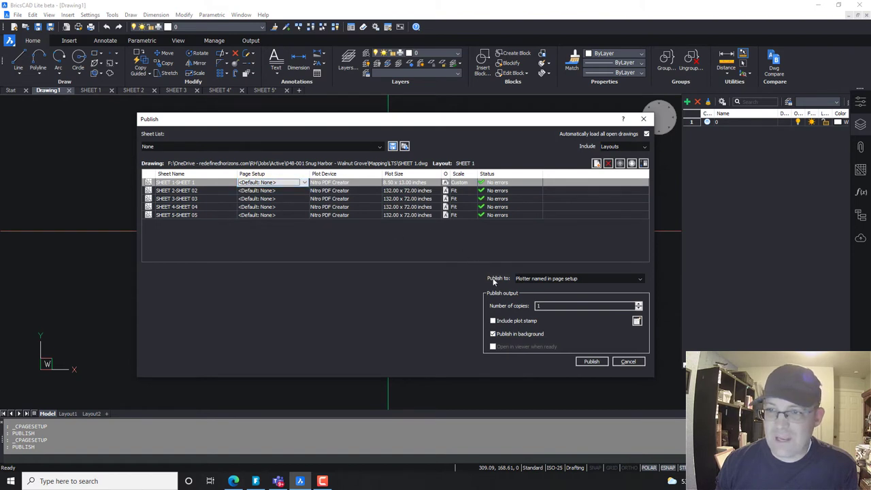
left_click(573, 279)
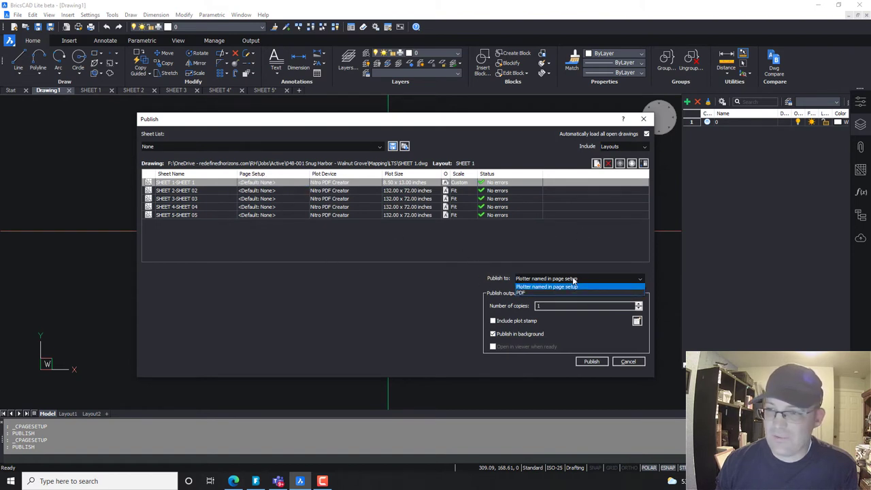
left_click(574, 279)
left_click(591, 276)
left_click(591, 276)
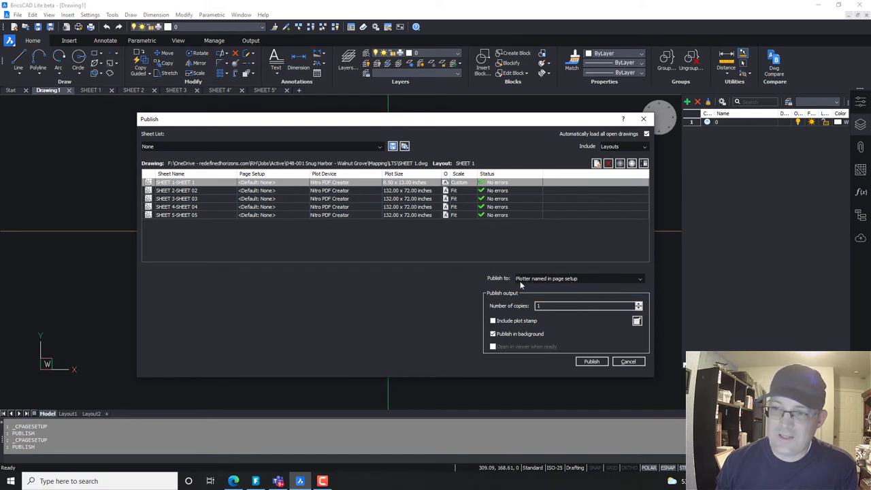
left_click(575, 282)
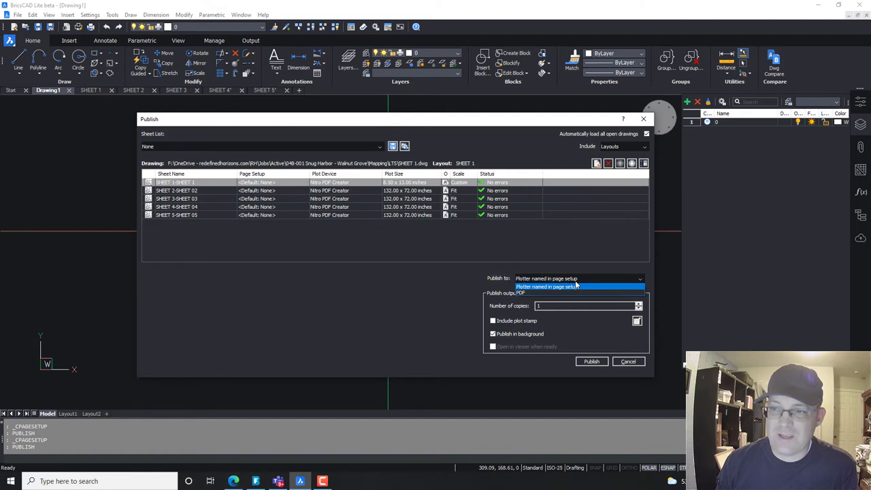
left_click(576, 286)
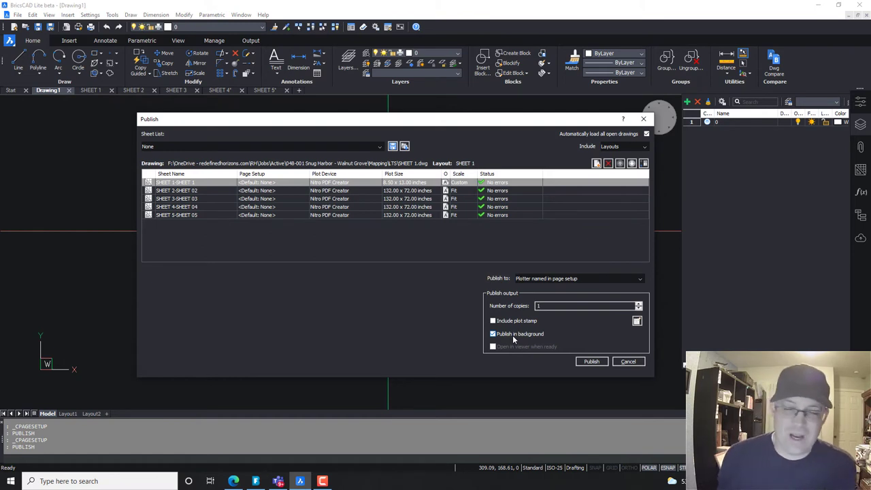
Agree to save the sheet list and enter 'SHEET 1-5' as the .dsd file name in LTS.
left_click(590, 361)
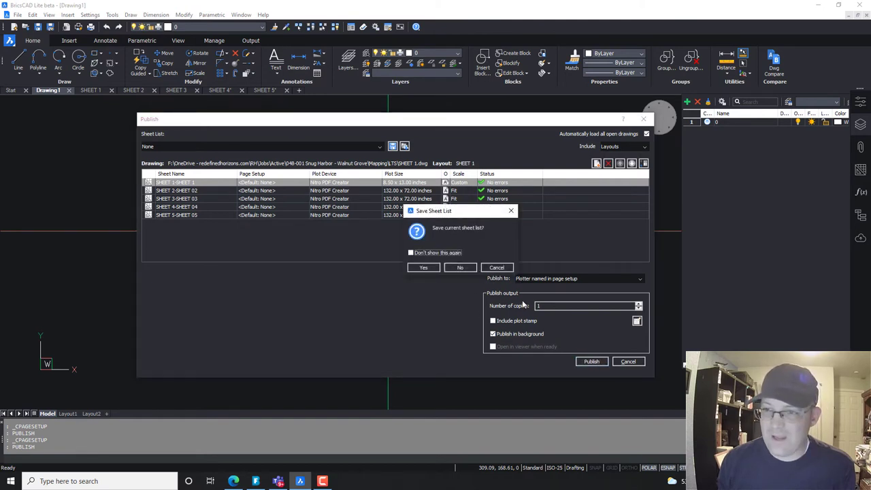
left_click(504, 268)
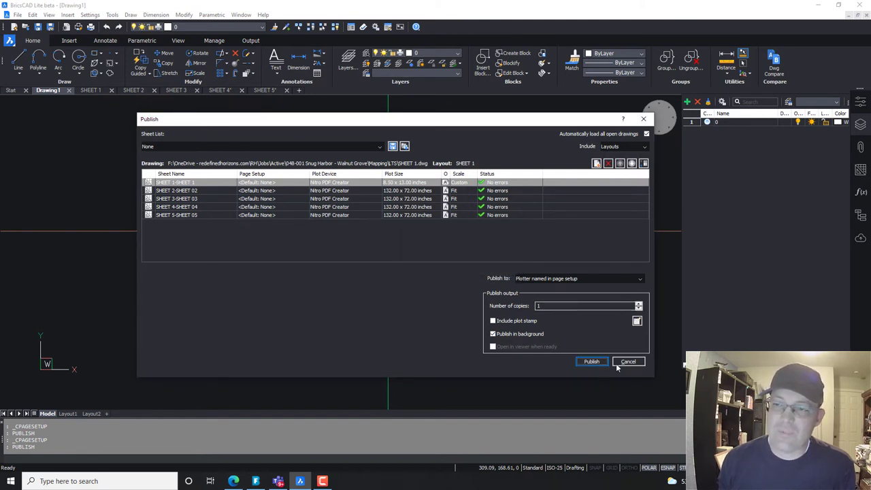
left_click(596, 362)
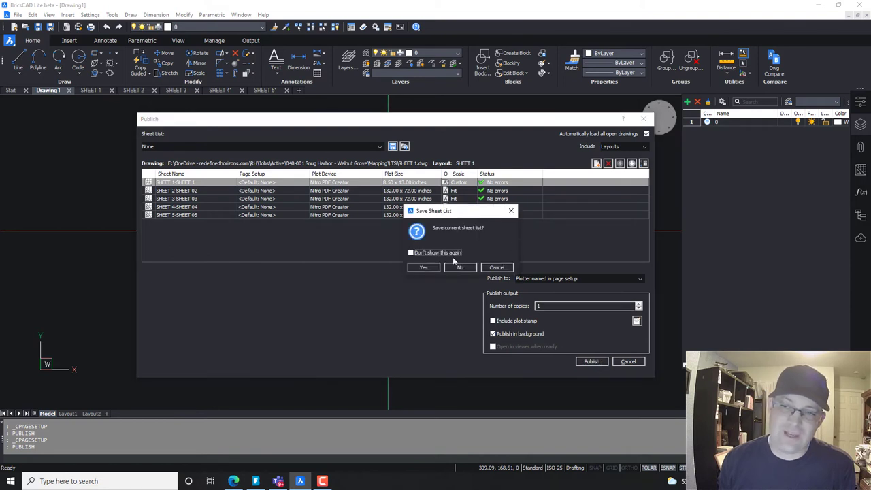
left_click(418, 266)
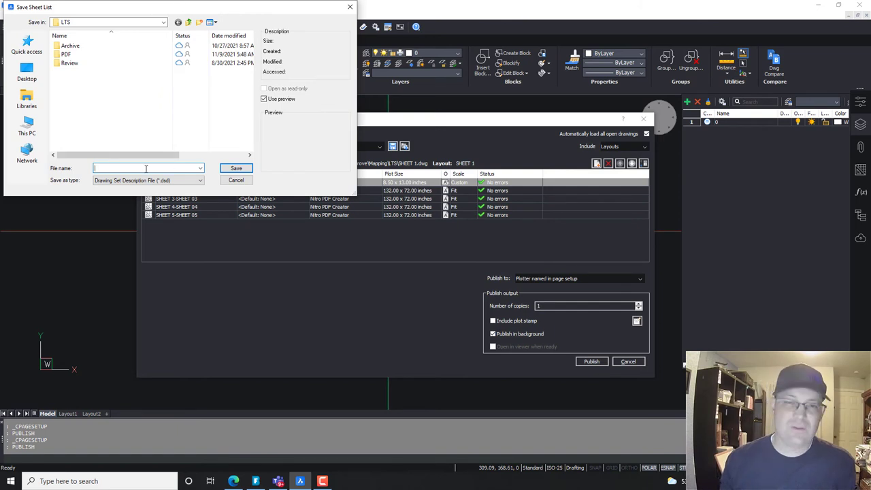
type("a")
key("BackSpace")
type("SH")
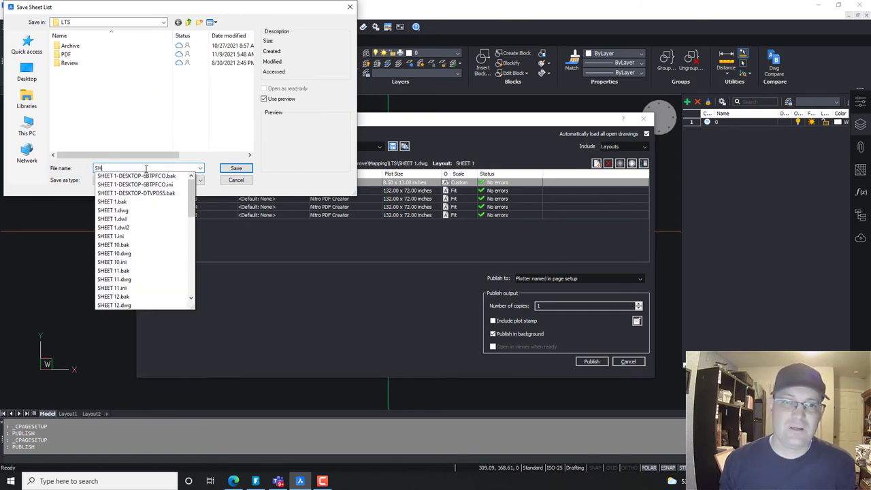
type("EET 1-5")
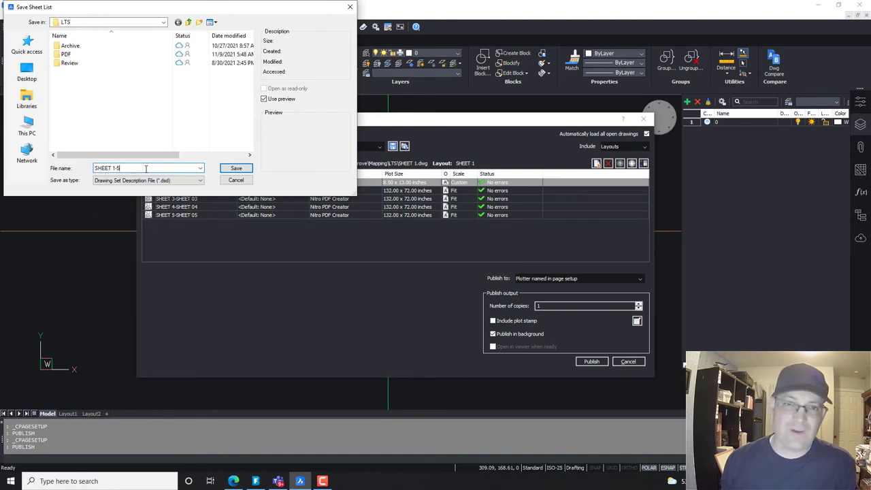
Save the SHEET 1-5.dsd sheet list and attempt to publish it.
left_click(238, 169)
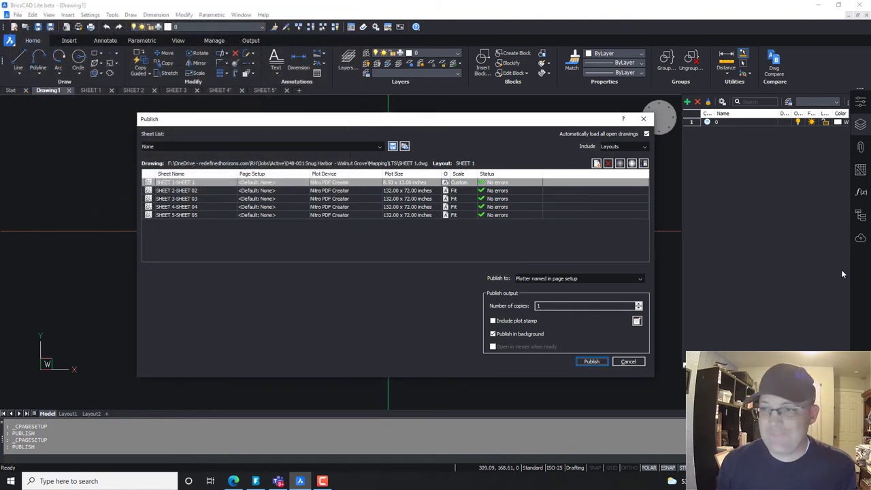
left_click(592, 362)
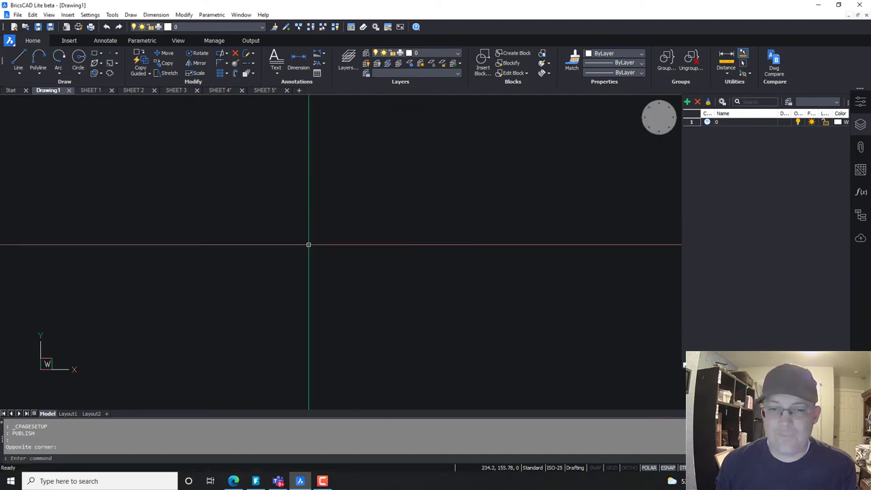
left_click(372, 259)
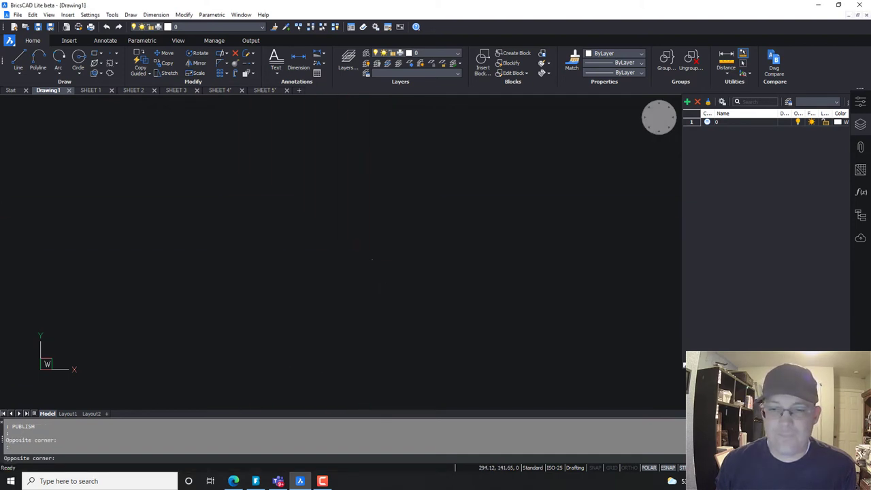
left_click(309, 236)
Rerun PUBLISH and launch the PDF job without saving the sheet list.
type("PL")
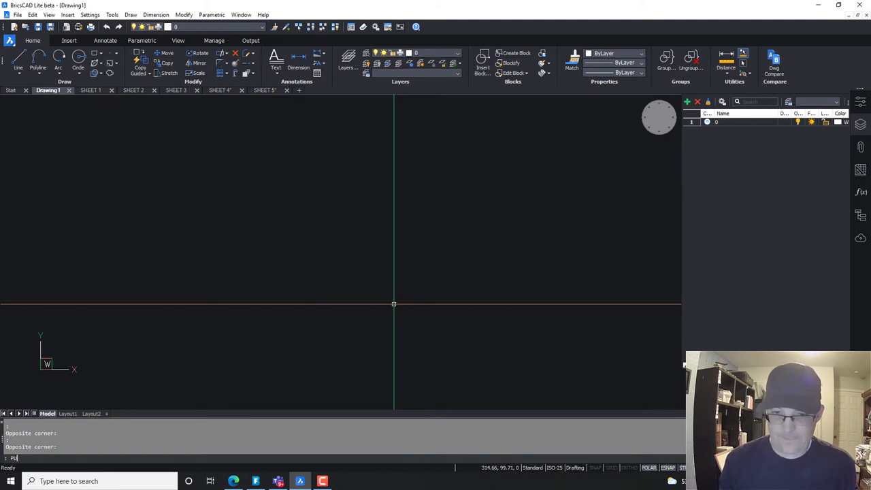
key("Return")
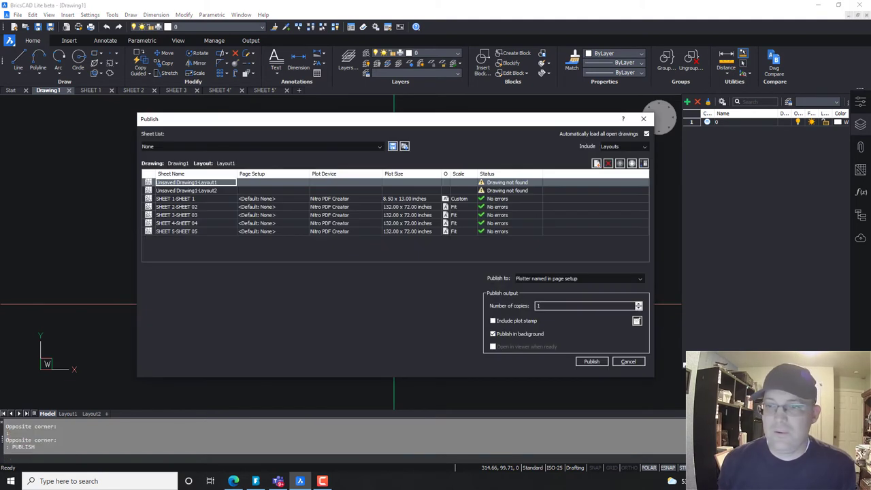
left_click(591, 362)
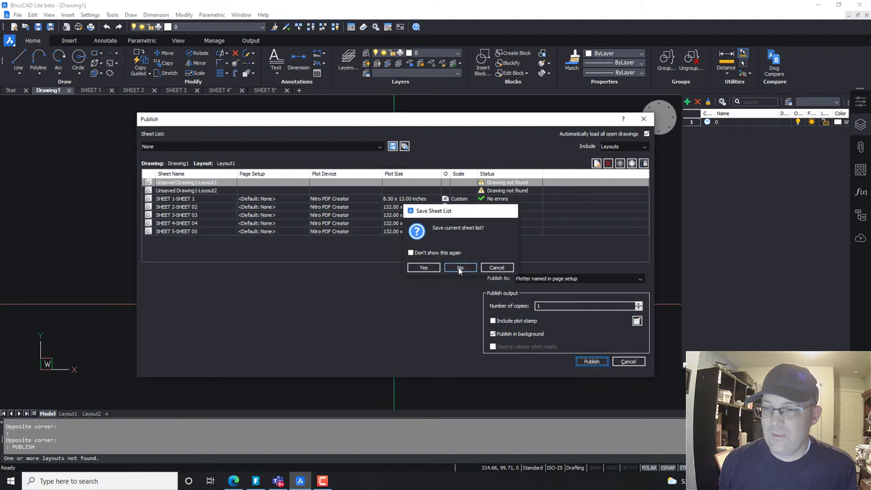
left_click(459, 268)
left_click(594, 362)
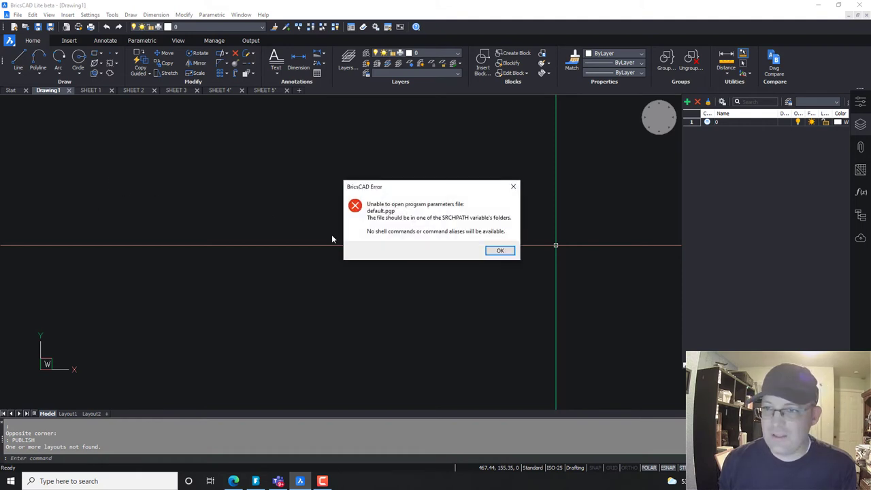
Dismiss the default.pgp error and save sheet 1 as TEST PUBLISH.pdf in Downloads.
left_click(500, 250)
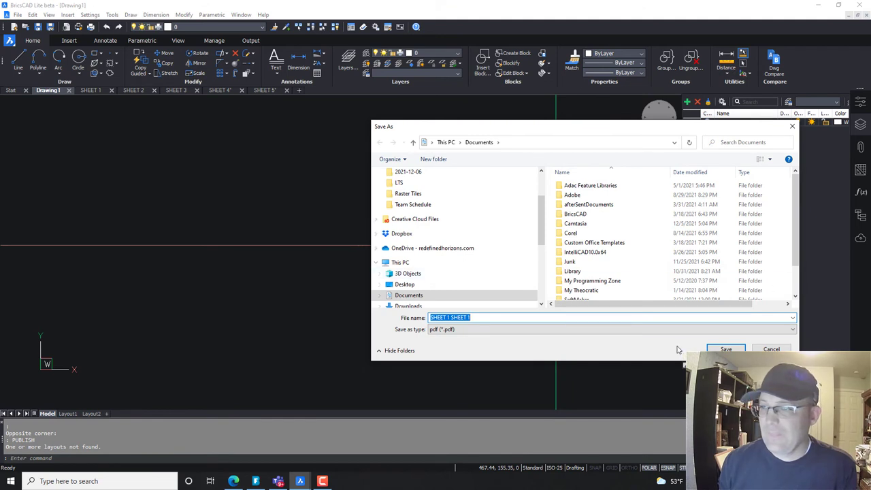
left_click_drag(546, 126, 317, 114)
scroll(306, 216, "up", 2)
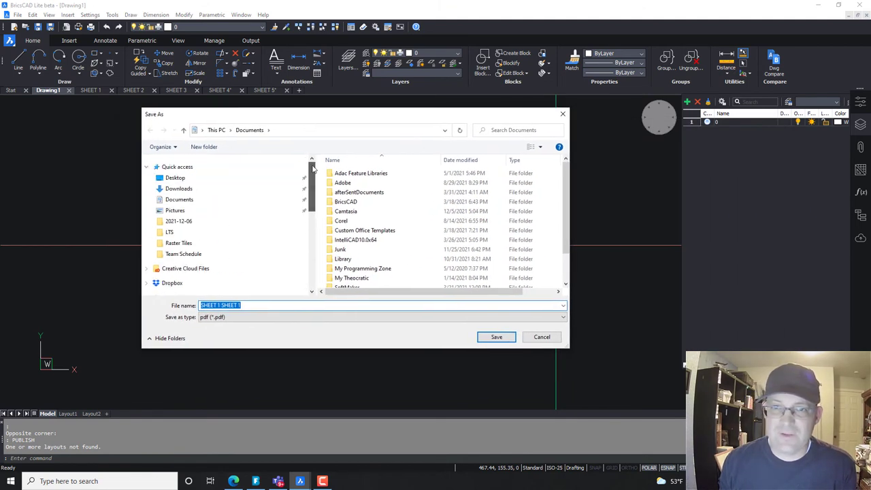
left_click(197, 189)
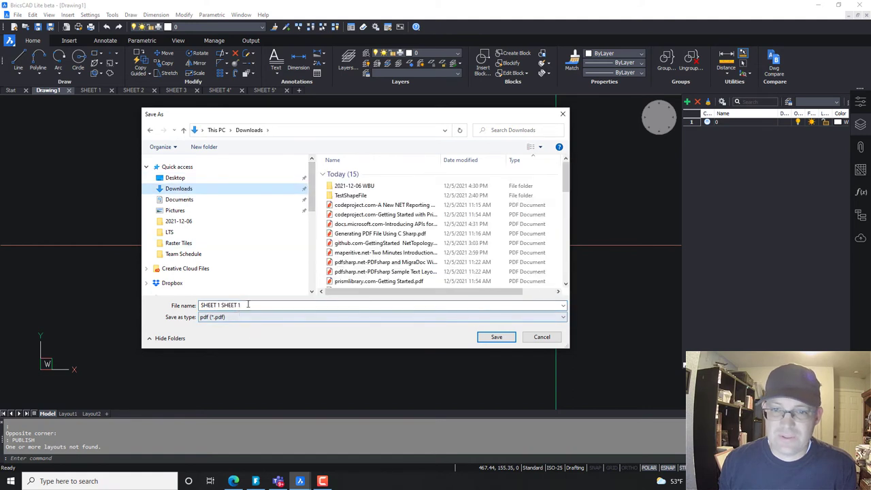
left_click(249, 305)
type("TEST")
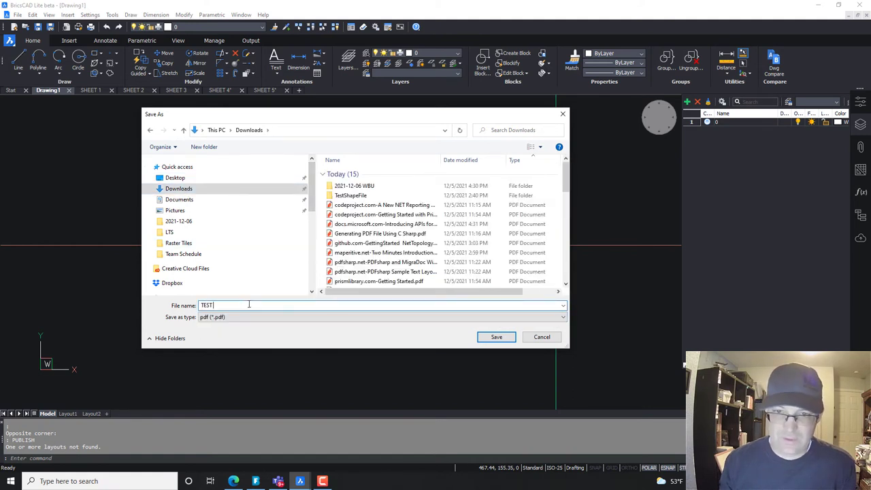
type(" PUBLISH")
key("Return")
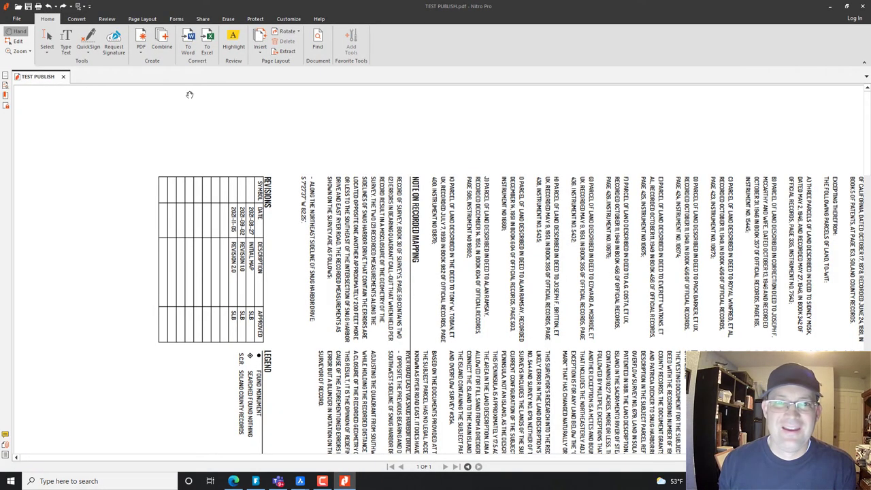
Fit the whole page in Nitro Pro's window and rotate it upright.
key("ctrl+0")
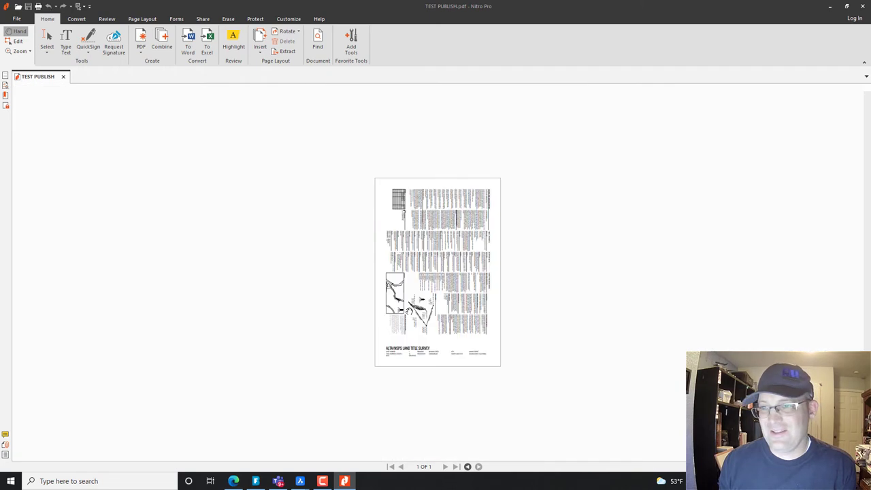
key("ctrl+shift+minus")
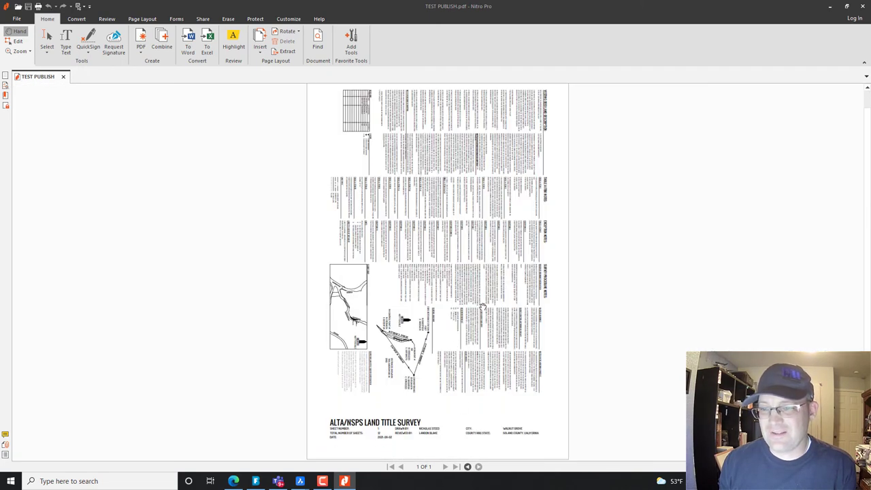
Close Nitro Pro and save the second sheet as SHEET 2.pdf in Downloads.
left_click(863, 6)
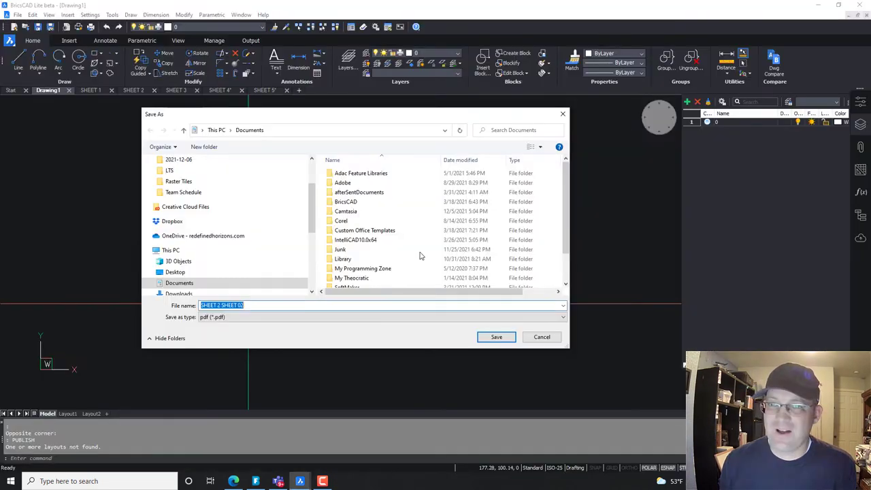
scroll(253, 197, "up", 5)
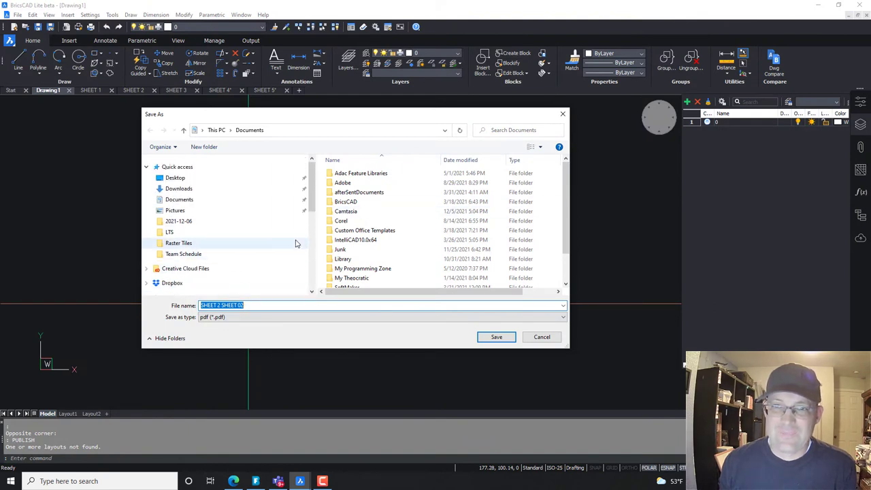
left_click(185, 189)
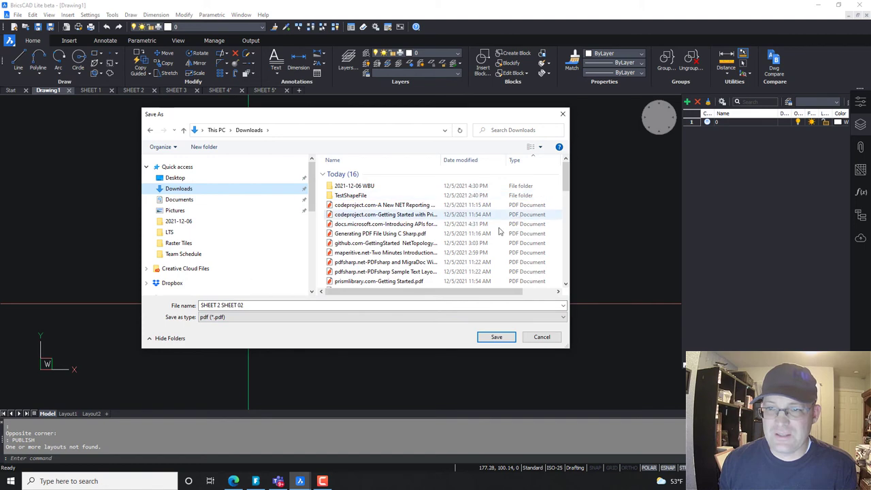
scroll(477, 245, "down", 10)
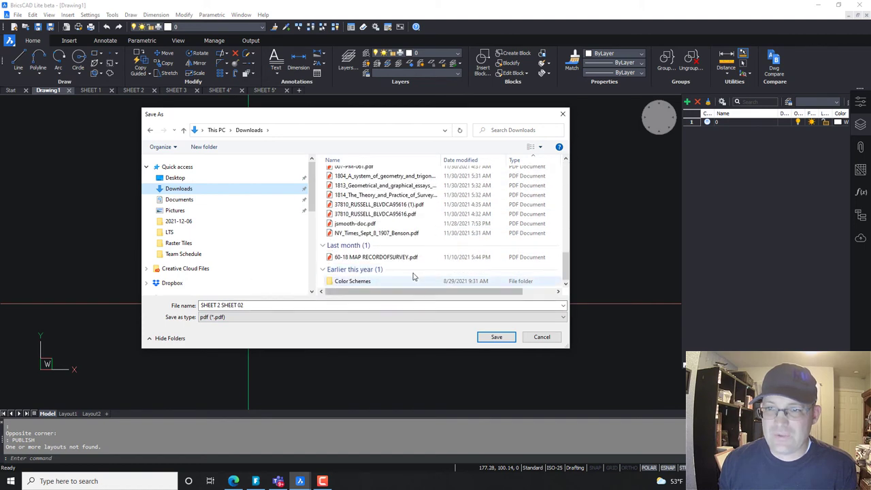
scroll(415, 273, "up", 4)
scroll(413, 275, "down", 3)
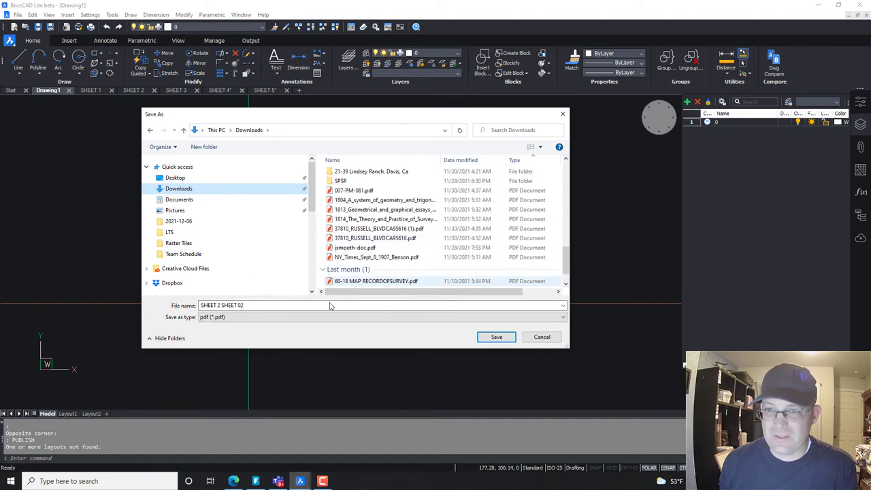
triple_click(262, 306)
type("SHEET 2")
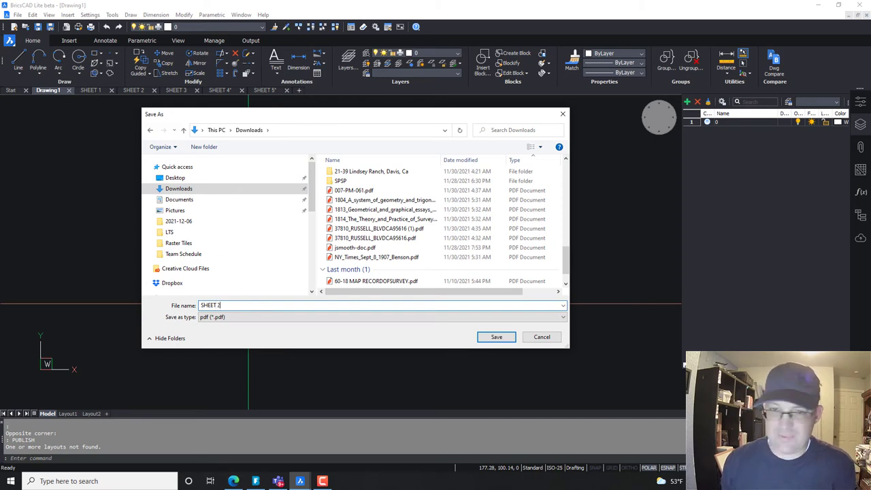
key("Return")
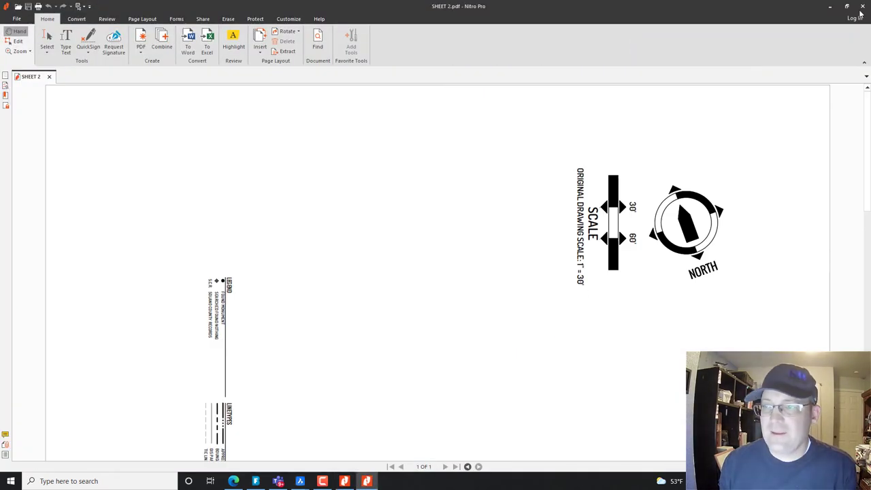
Close Nitro Pro again and cancel saving the SHEET 3, 4 and 5 PDFs.
left_click(861, 7)
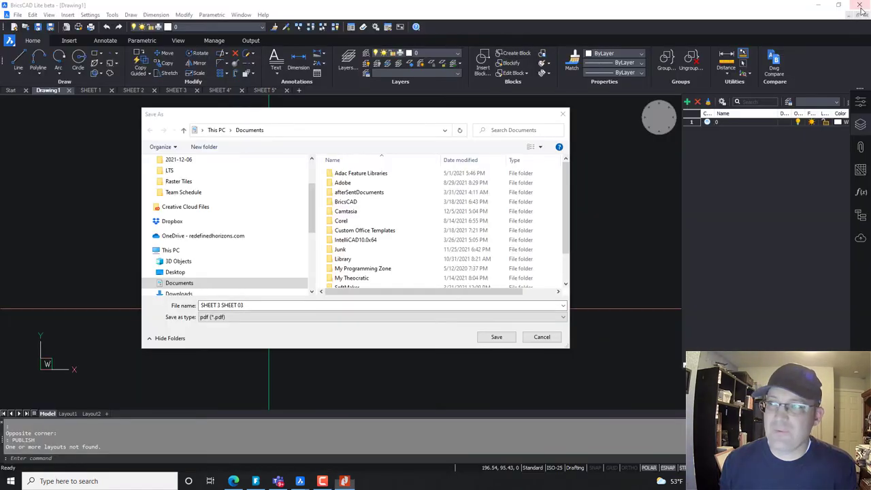
left_click(528, 336)
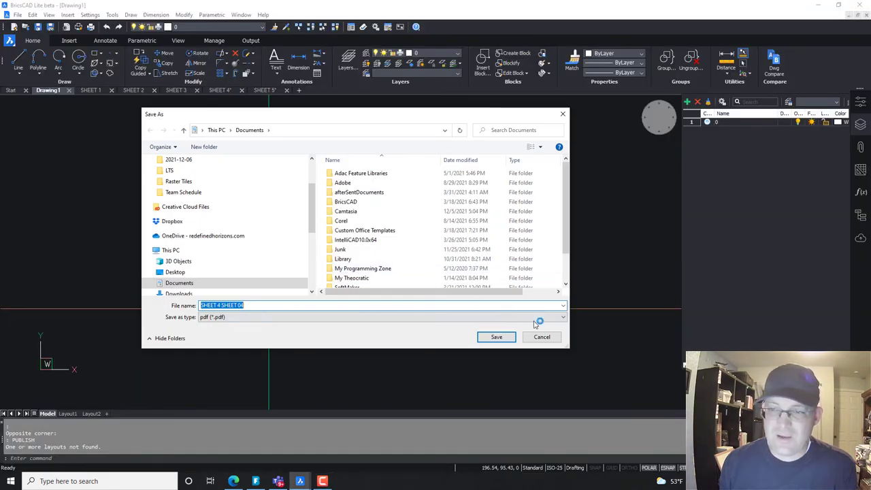
left_click(542, 335)
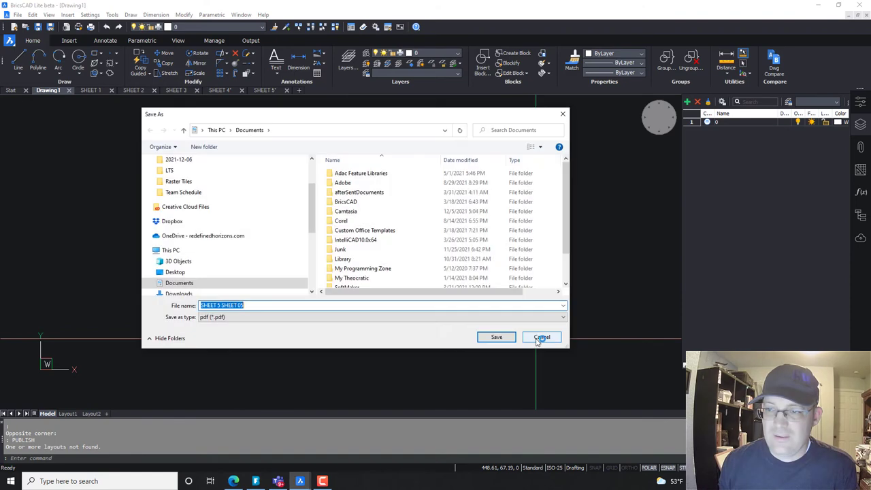
left_click(541, 336)
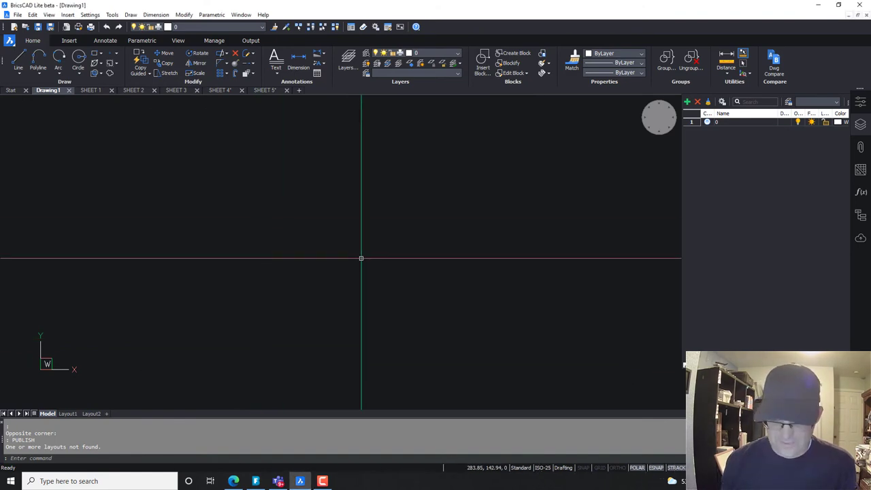
Cancel the Publish dialog without saving the current sheet list.
key("Return")
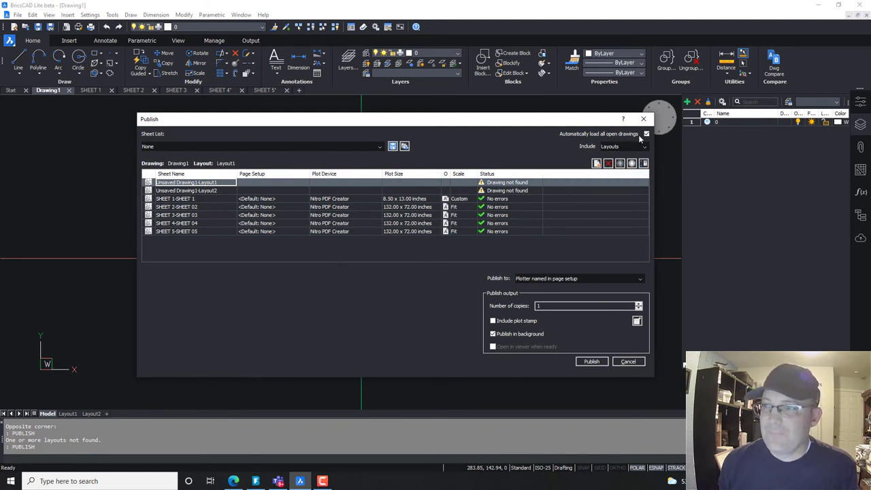
left_click(627, 361)
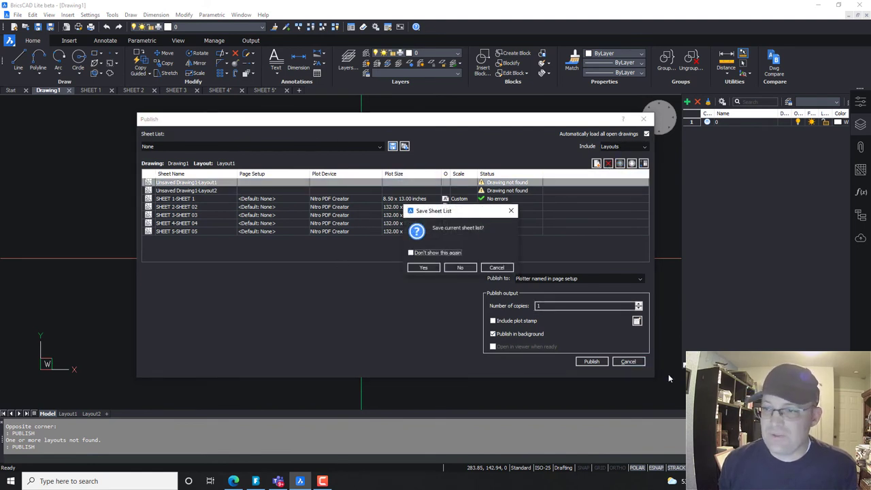
left_click(460, 267)
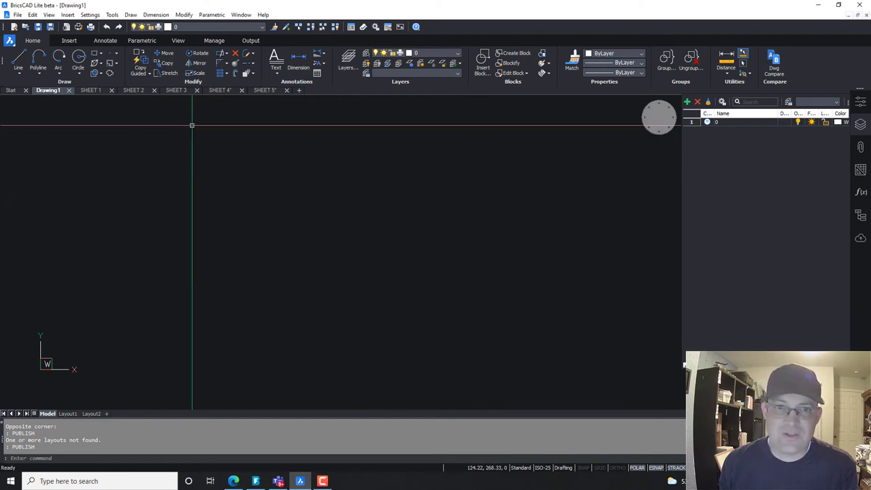
Close the SHEET 1 through SHEET 4 drawings, discarding their changes.
left_click(111, 91)
left_click(112, 91)
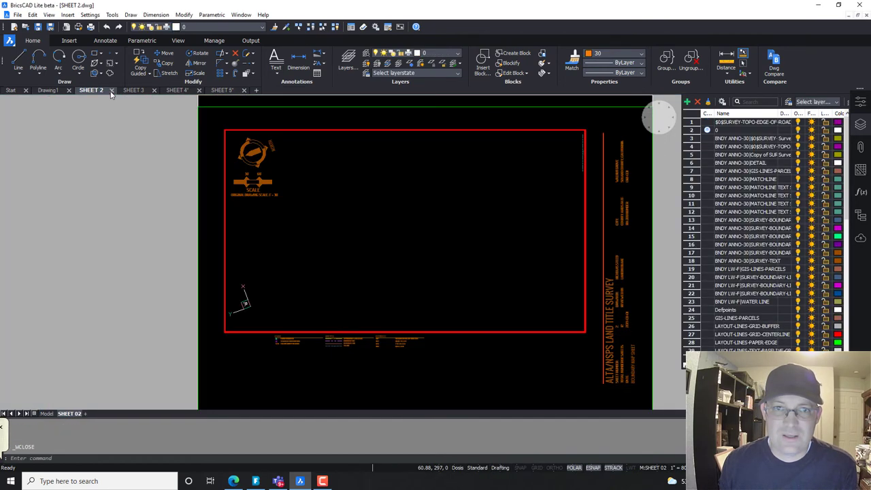
left_click(112, 90)
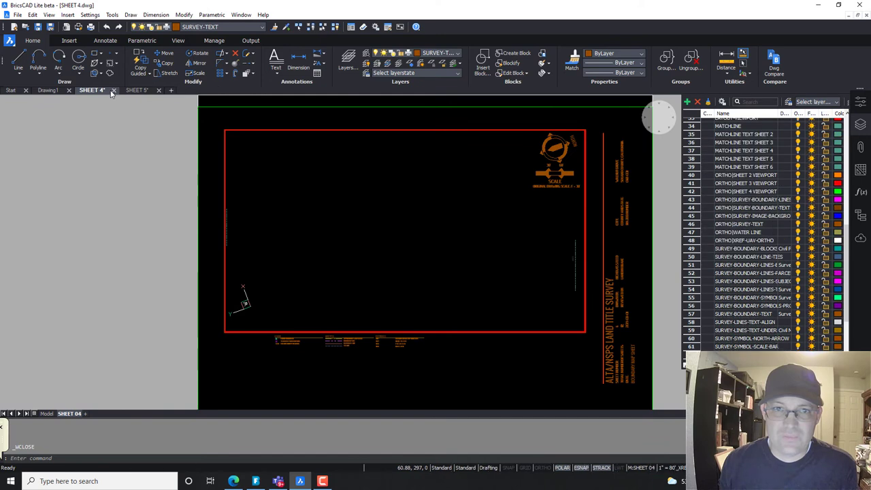
left_click(113, 91)
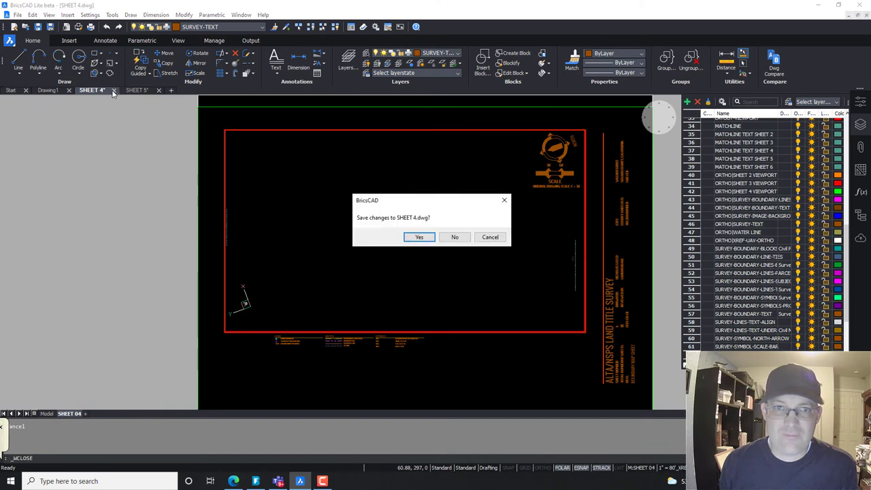
left_click(454, 236)
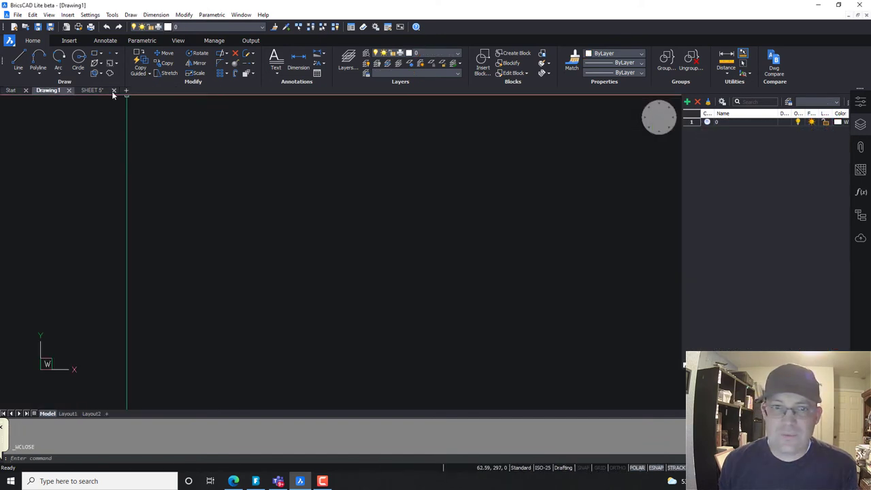
Close SHEET 5 without saving, then load SHEET 1-5.dsd into an emptied Publish sheet list.
left_click(113, 91)
left_click(463, 239)
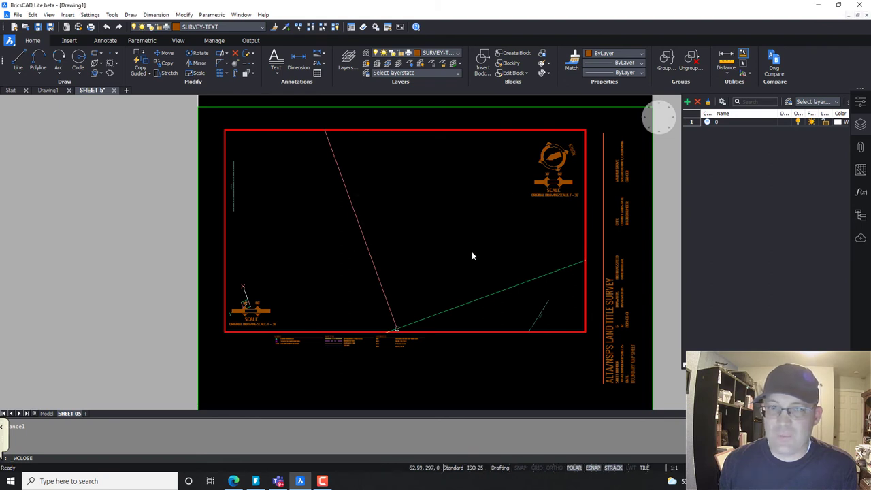
type("PUBLISH")
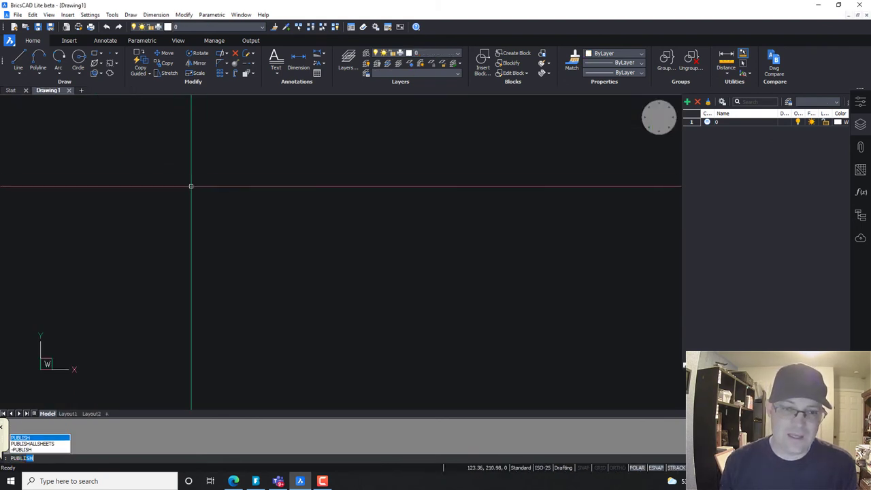
key("Return")
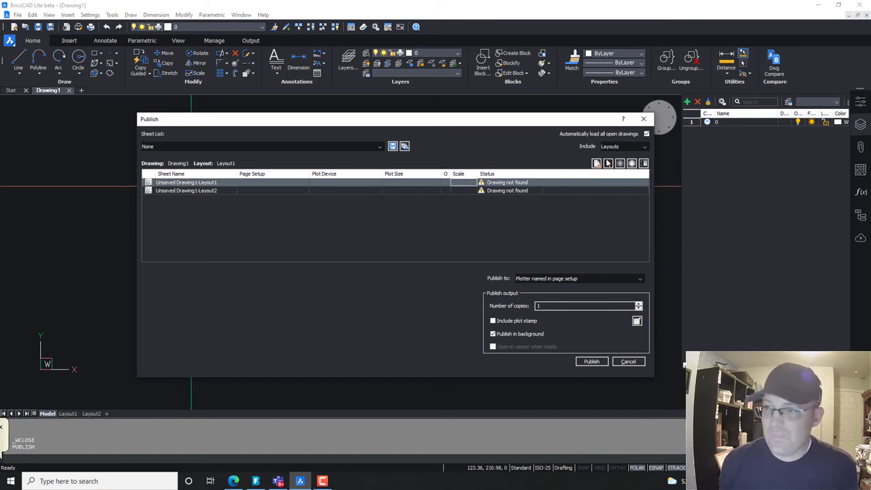
left_click(631, 163)
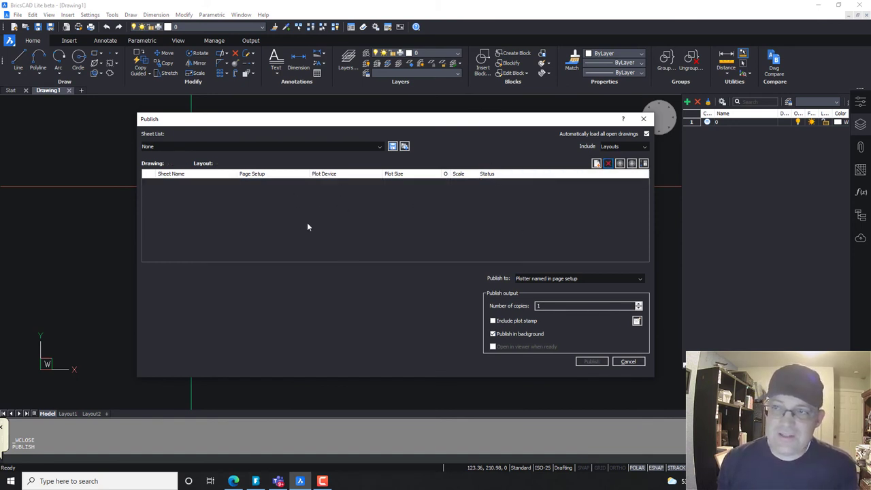
left_click(404, 146)
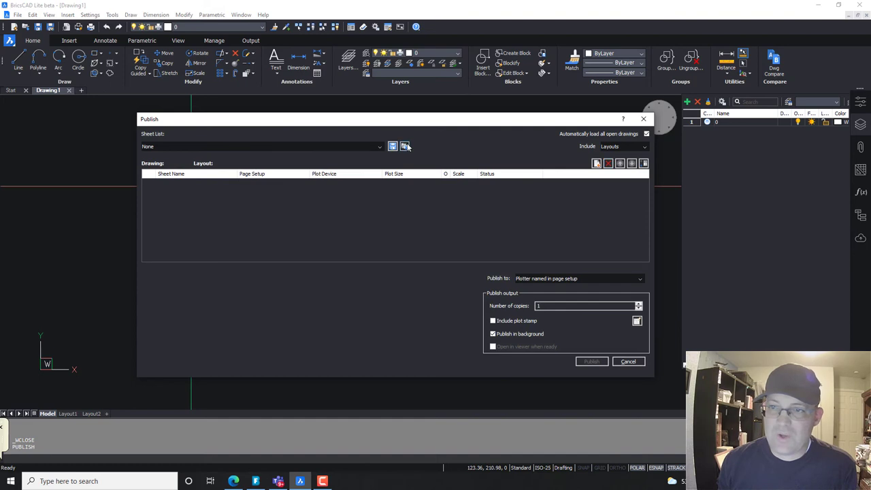
left_click(88, 71)
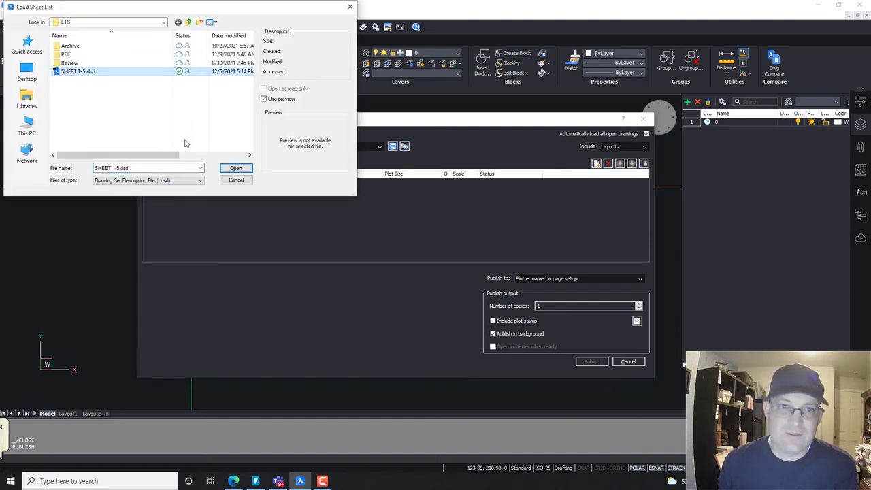
left_click(248, 172)
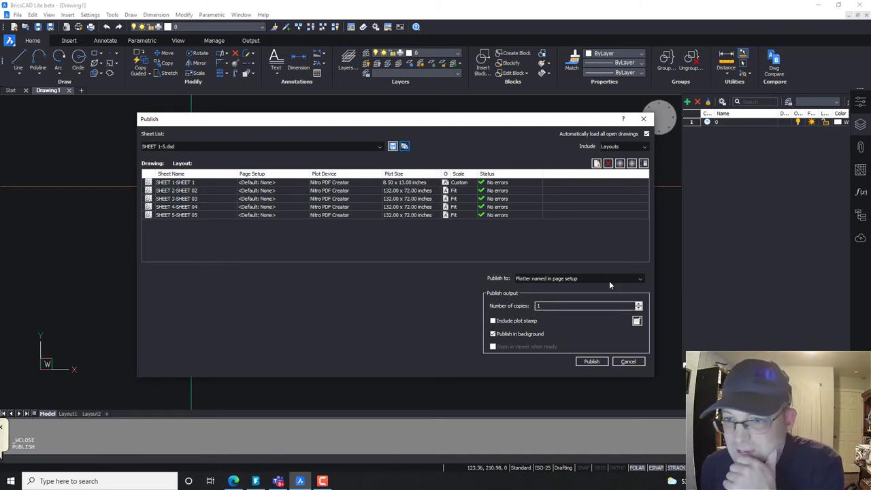
Set the publish destination to PDF as one multi-sheet file.
left_click(640, 277)
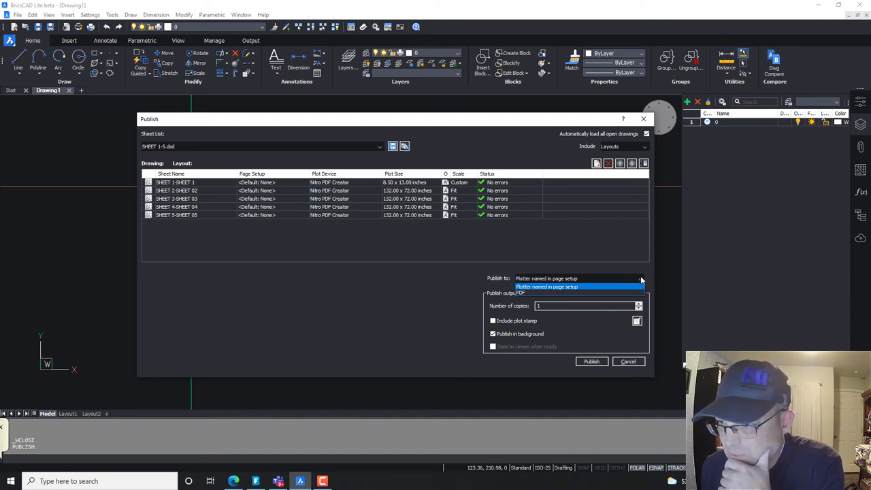
left_click(599, 293)
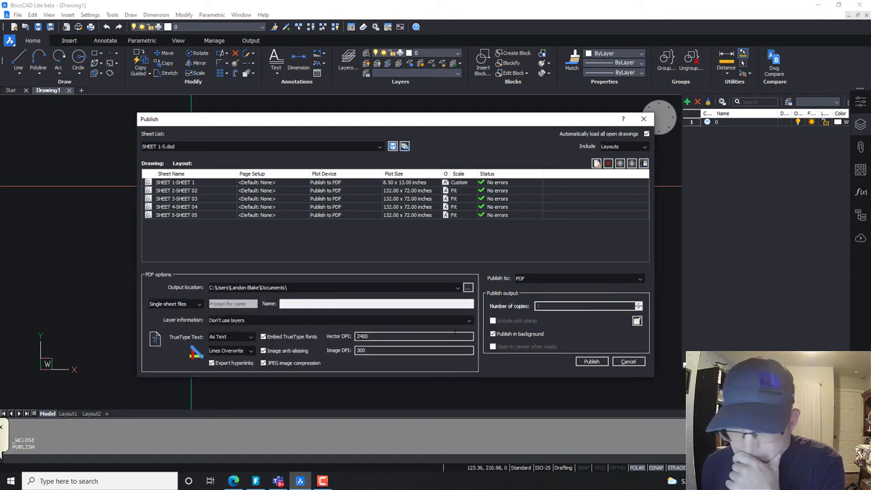
left_click(199, 307)
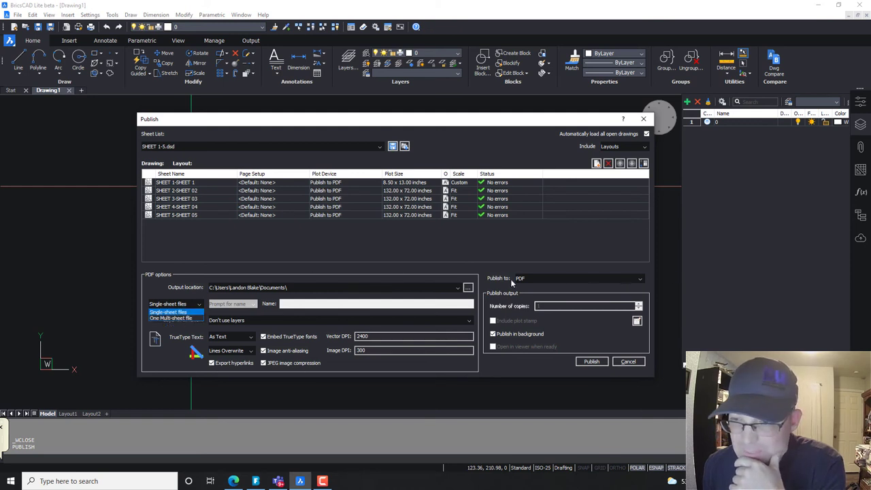
left_click(174, 318)
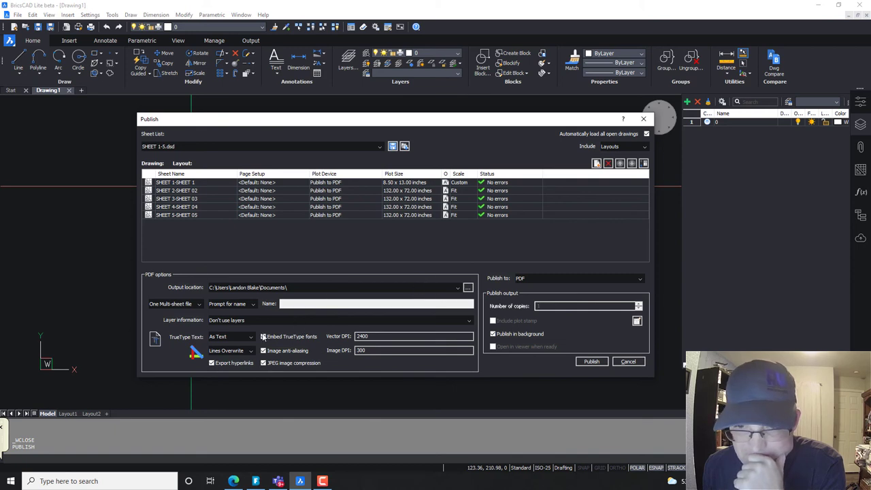
Set the output location to the Downloads folder.
left_click(467, 287)
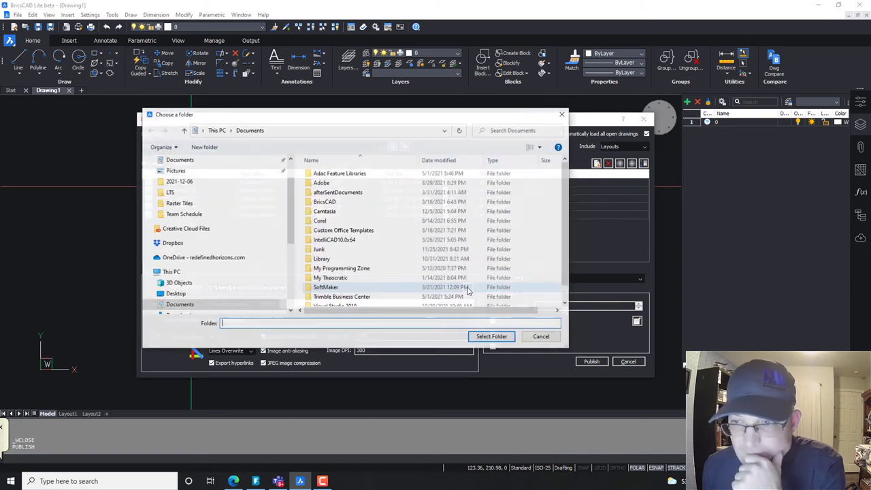
scroll(183, 218, "up", 2)
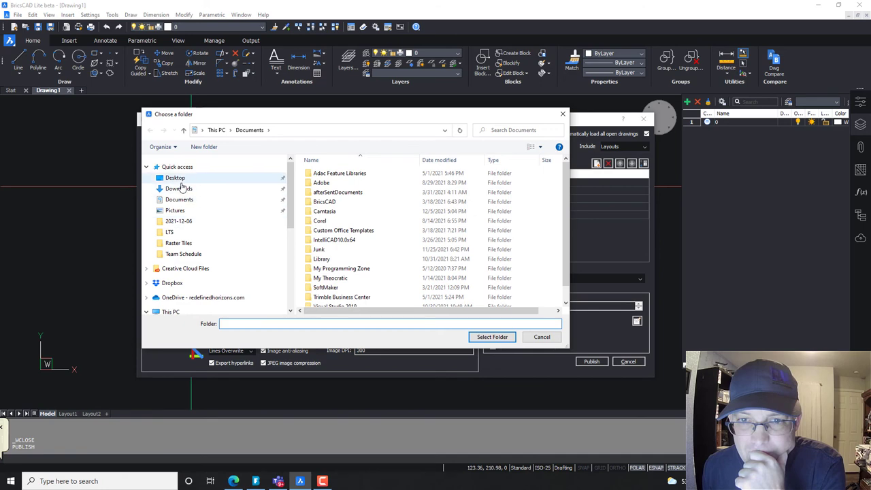
left_click(224, 189)
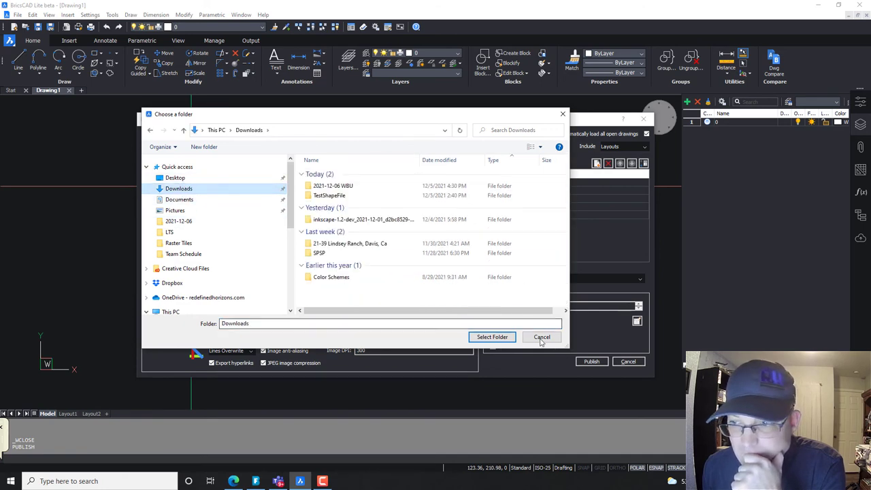
left_click(490, 337)
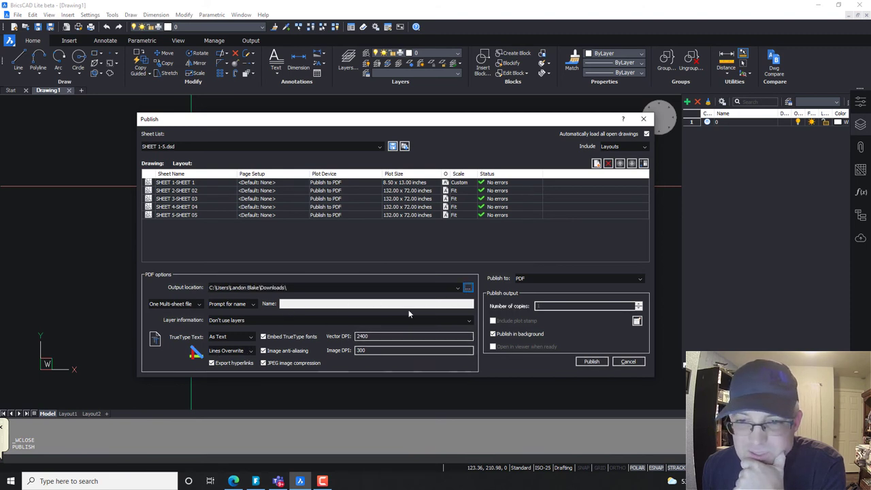
Publish the sheets as TEST PUBLISH.pdf, replacing the existing file, without saving the sheet list.
left_click(595, 364)
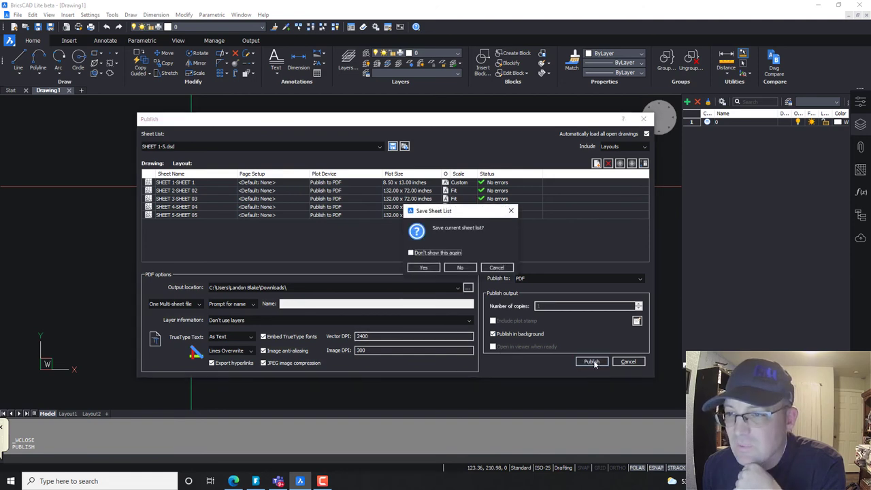
left_click(460, 267)
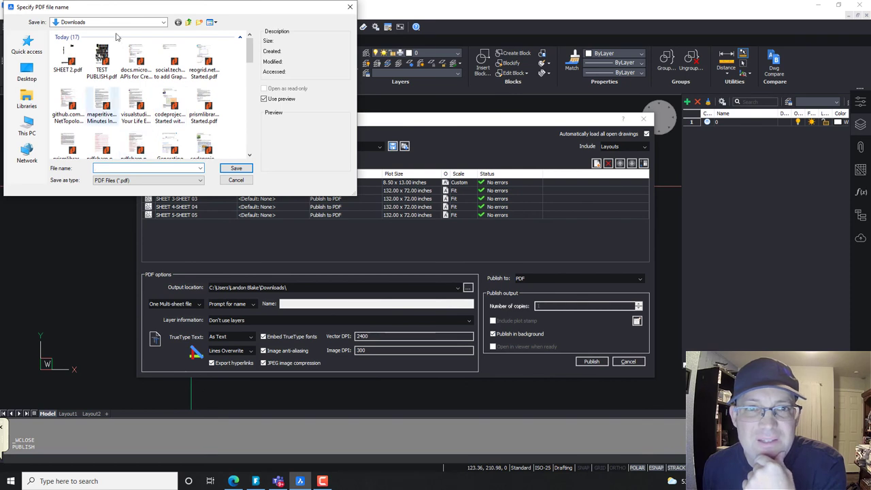
type("TEST")
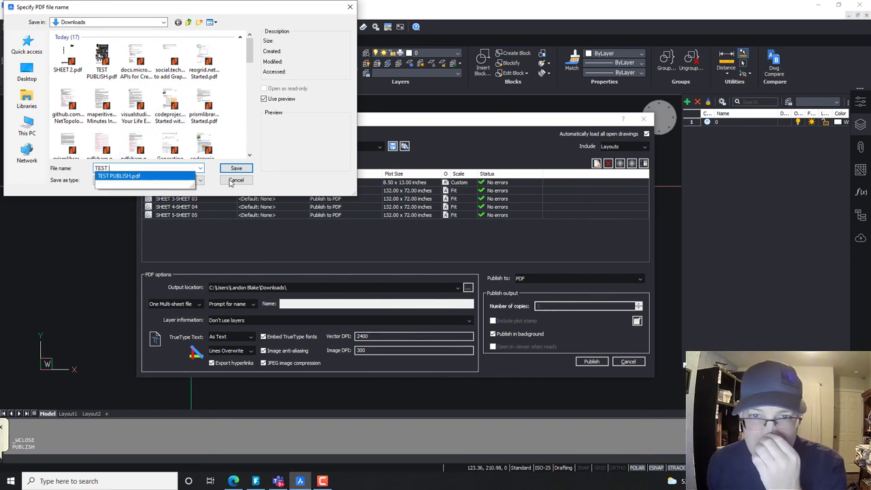
left_click(140, 177)
left_click(234, 169)
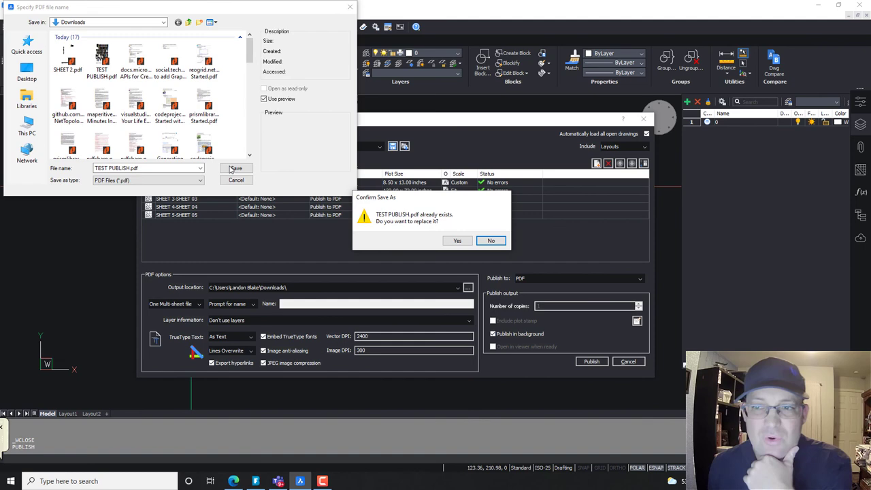
left_click(456, 241)
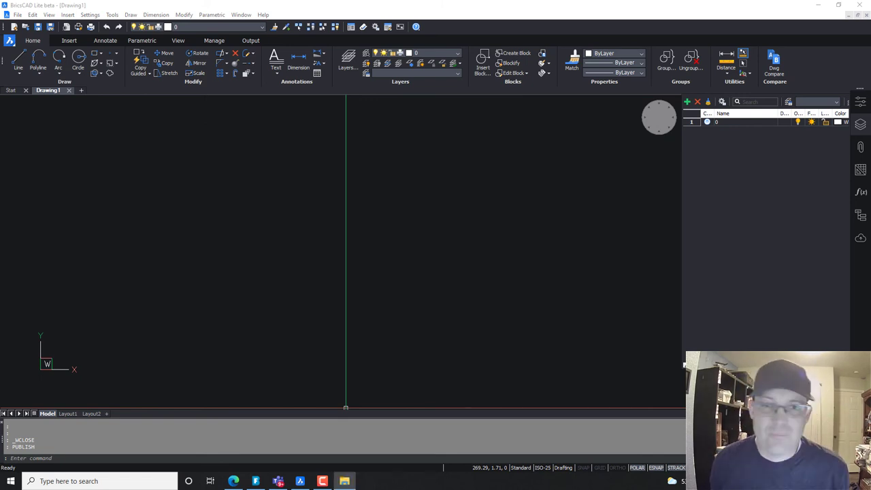
Browse to the Downloads folder in File Explorer and select TEST PUBLISH.pdf.
left_click(344, 481)
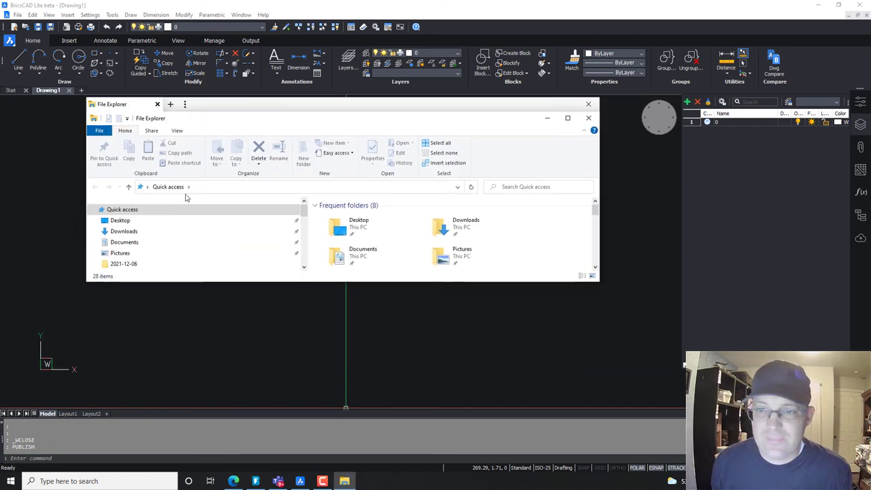
double_click(462, 225)
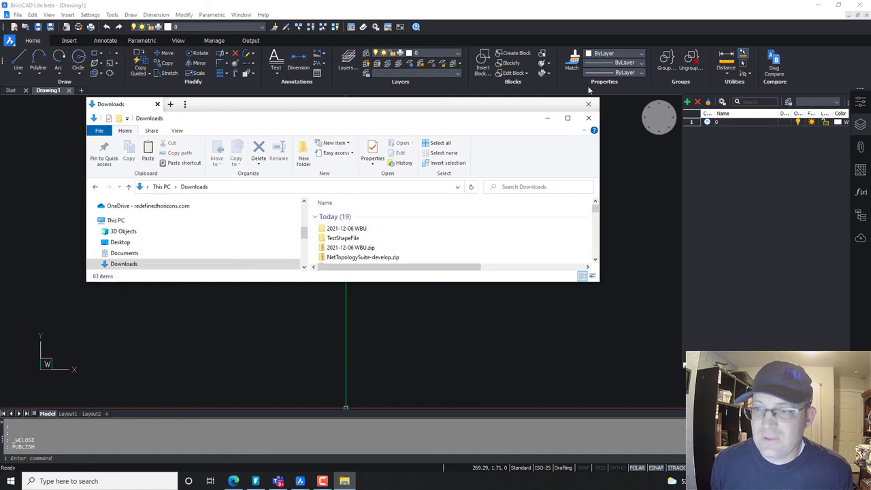
left_click(568, 118)
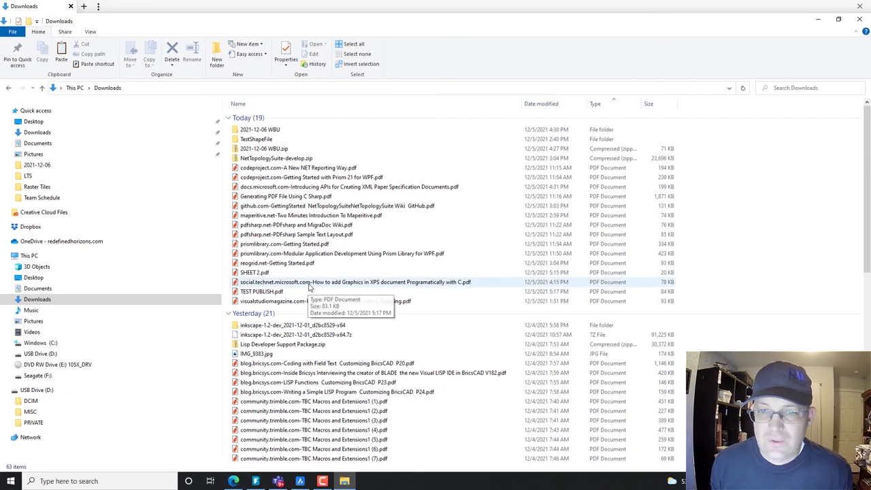
left_click(275, 293)
Open TEST PUBLISH.pdf in Nitro Pro, scroll through its five pages, then close Nitro.
double_click(275, 294)
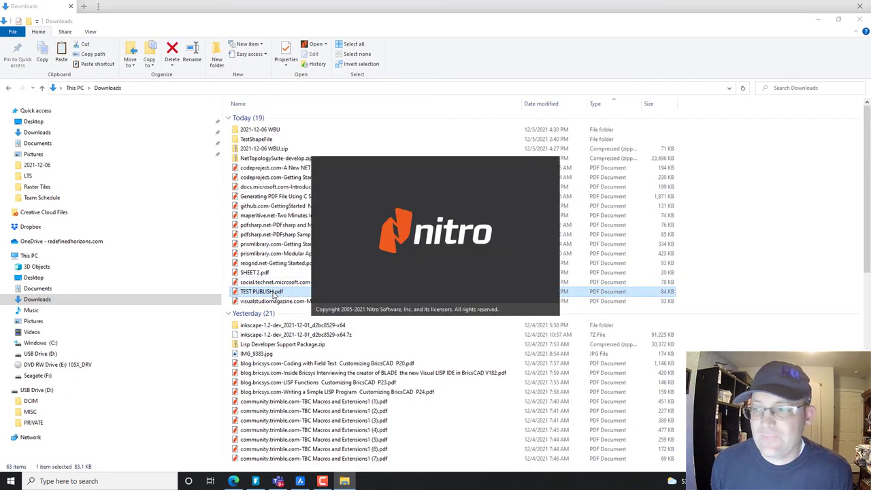
scroll(437, 207, "down", 3)
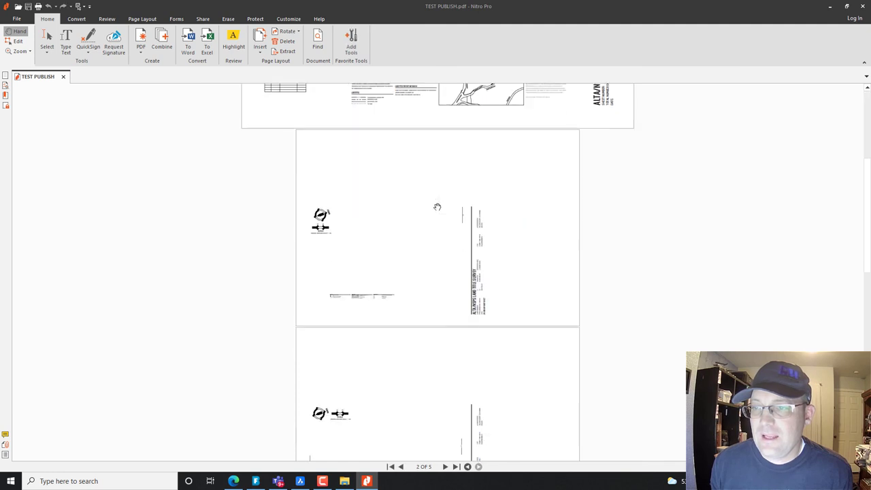
scroll(437, 207, "down", 7)
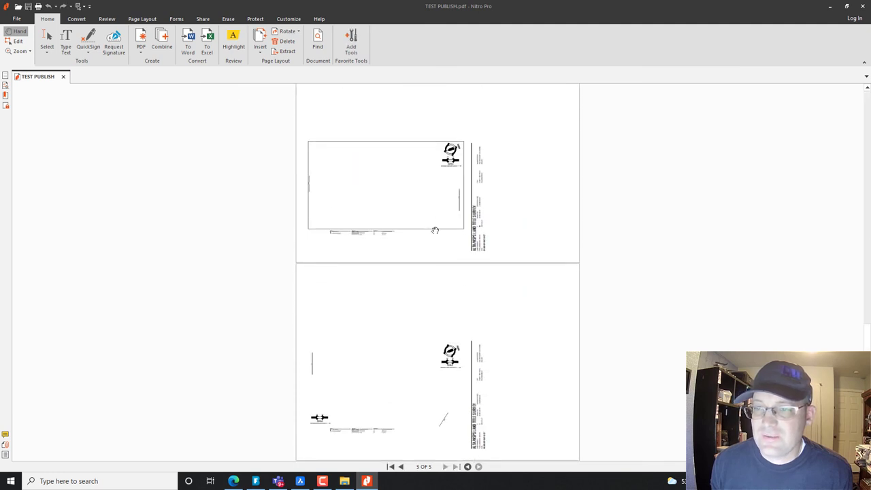
scroll(434, 231, "up", 8)
scroll(469, 192, "down", 6)
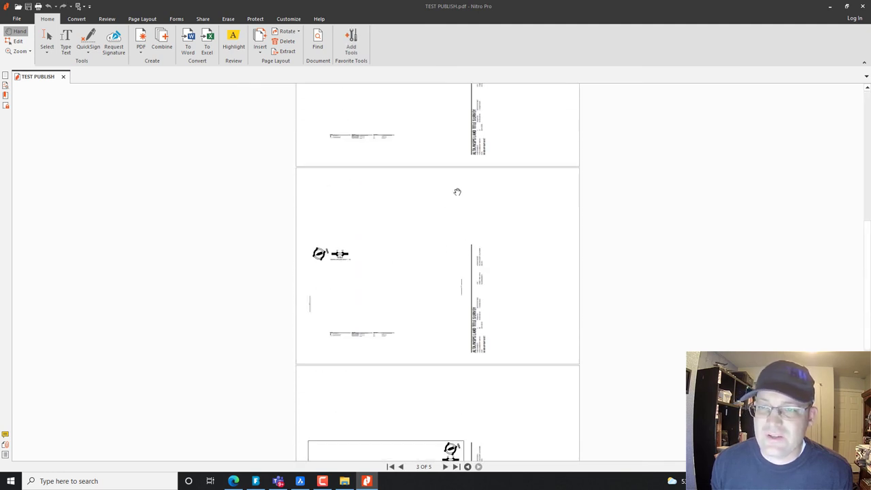
scroll(442, 238, "up", 6)
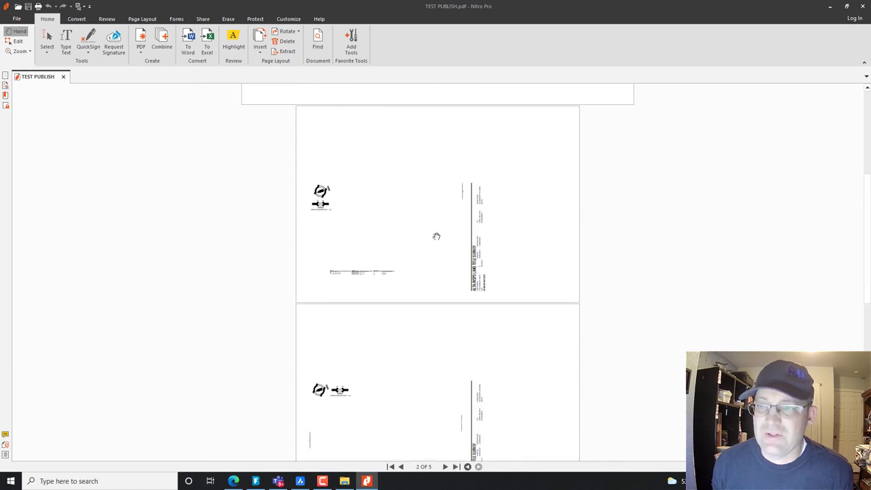
scroll(532, 198, "down", 8)
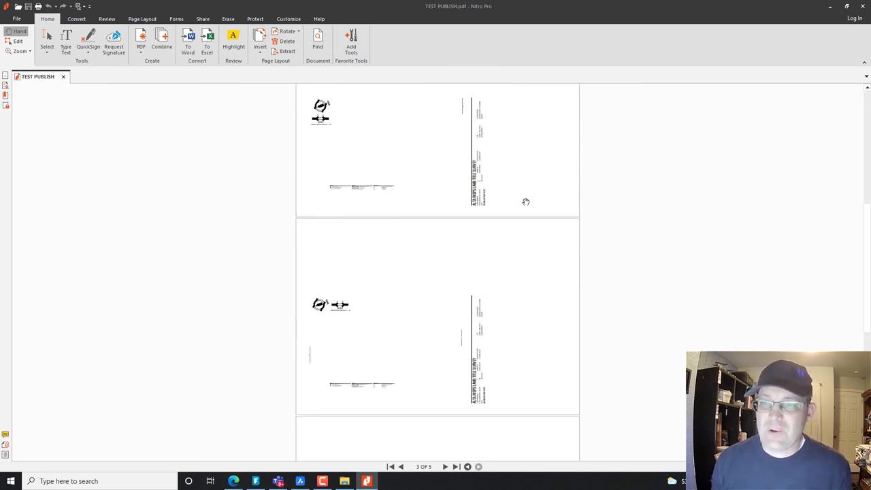
scroll(524, 201, "up", 10)
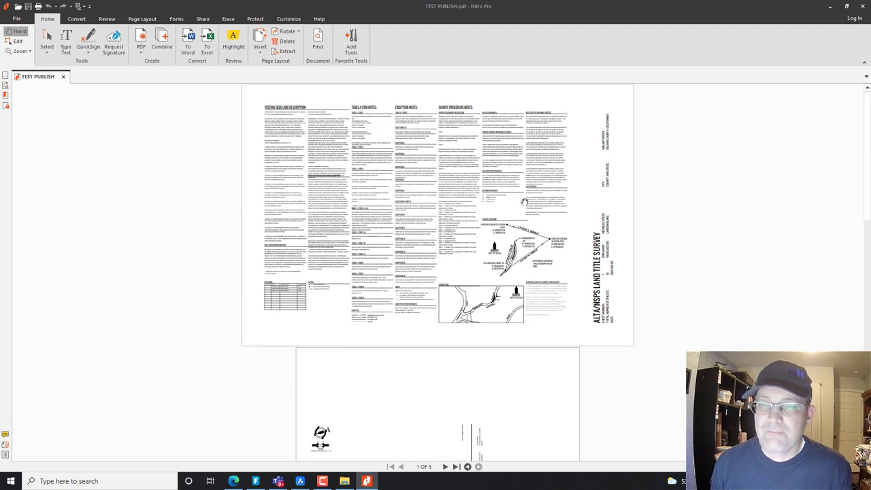
scroll(525, 202, "down", 10)
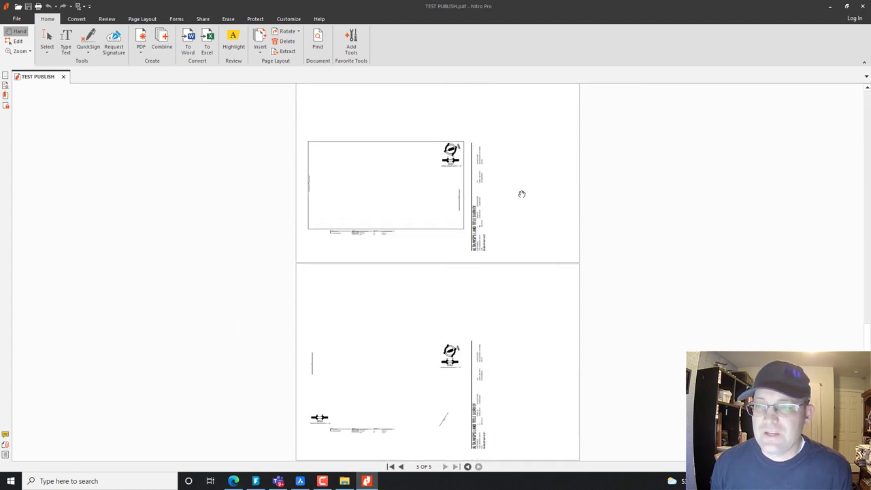
scroll(521, 194, "up", 10)
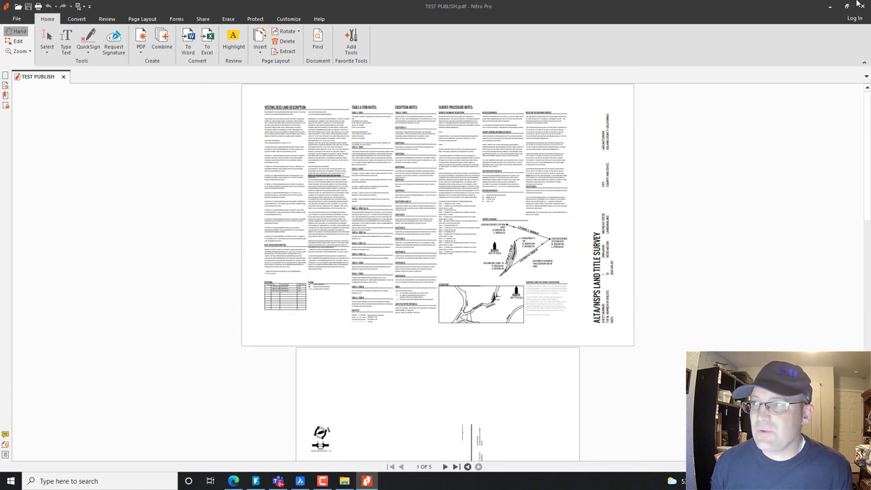
left_click(860, 5)
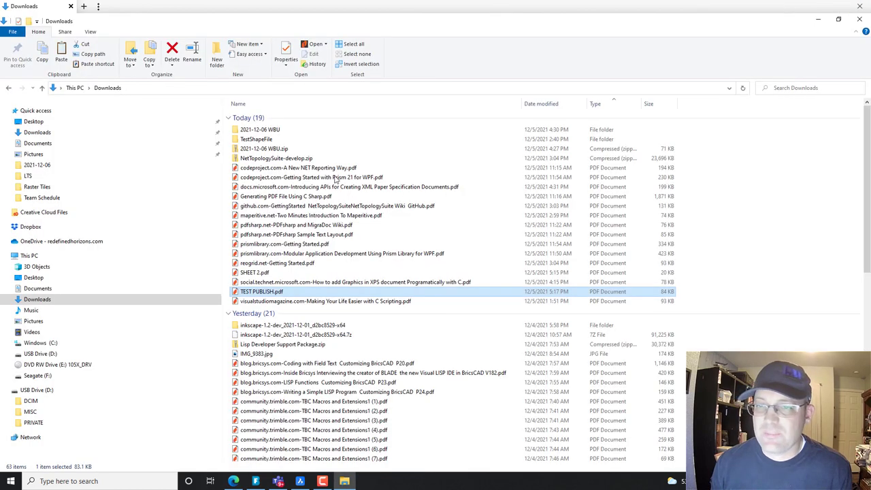
Minimize File Explorer and reopen BricsCAD's Publish dialog from the File menu.
left_click(825, 20)
type("P")
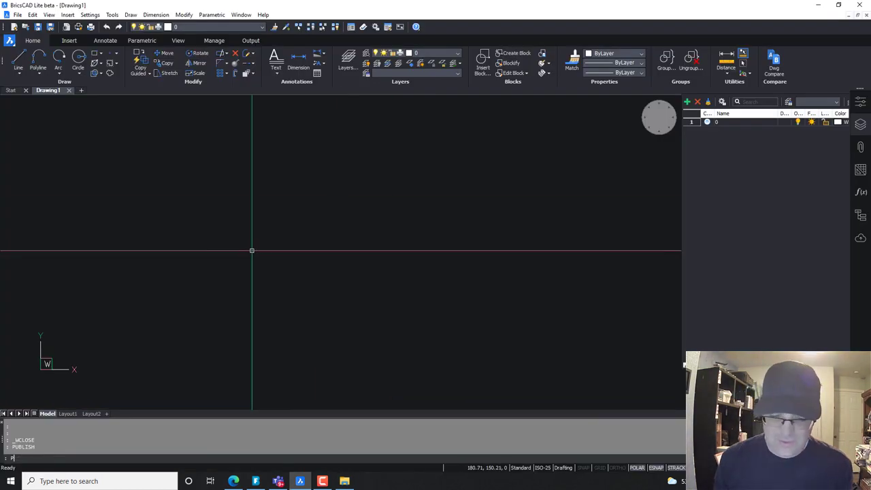
type("UBL")
key("BackSpace")
key("BackSpace")
key("BackSpace")
key("BackSpace")
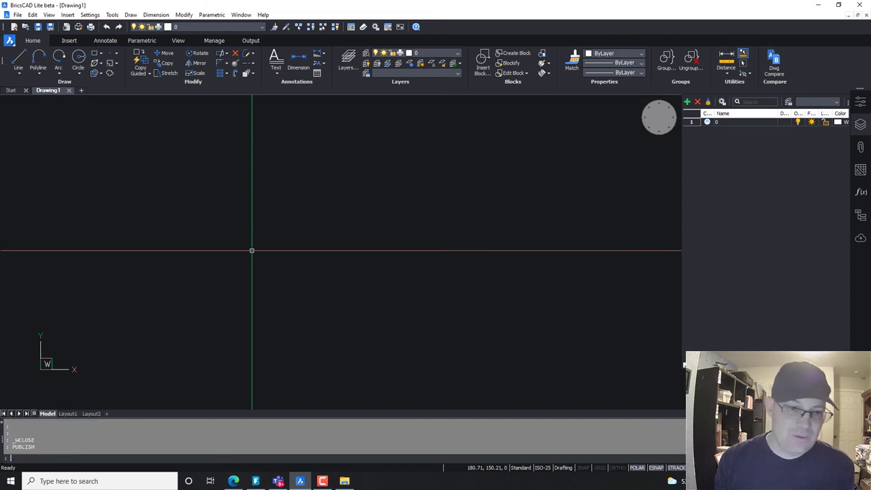
left_click(18, 15)
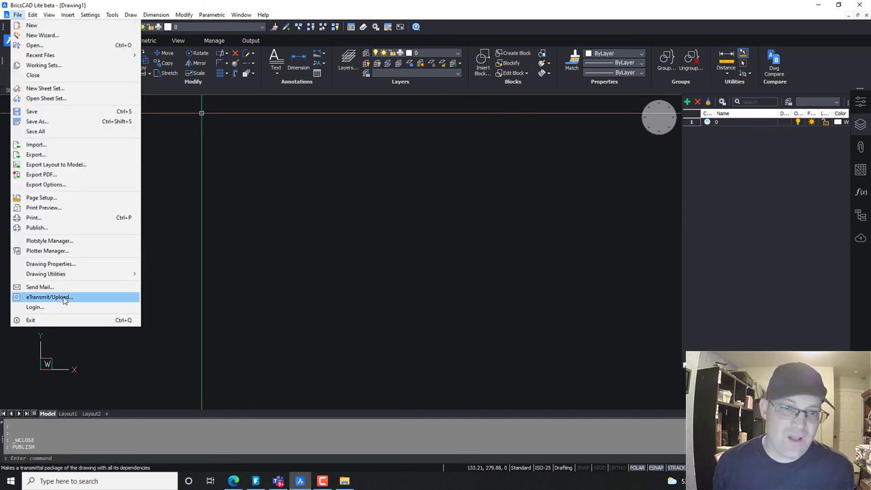
left_click(38, 227)
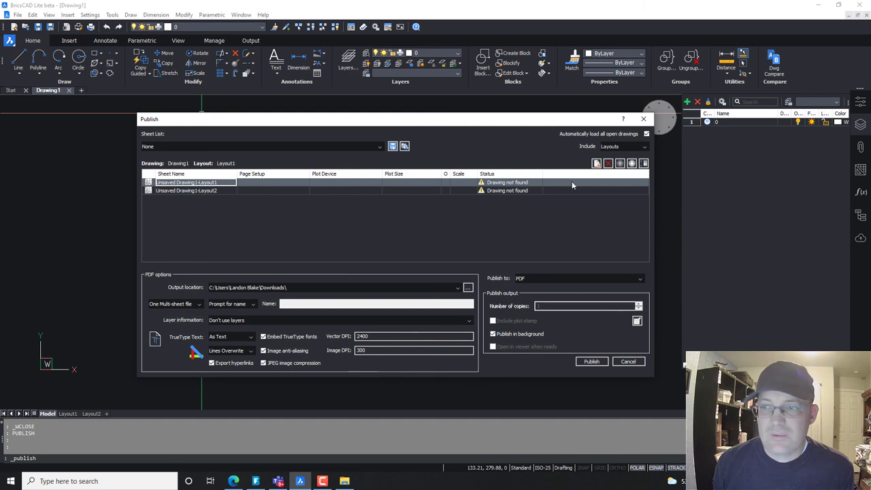
Remove both unsaved Drawing1 layouts from the sheet list, keeping Include set to Layouts.
left_click(608, 164)
left_click(608, 164)
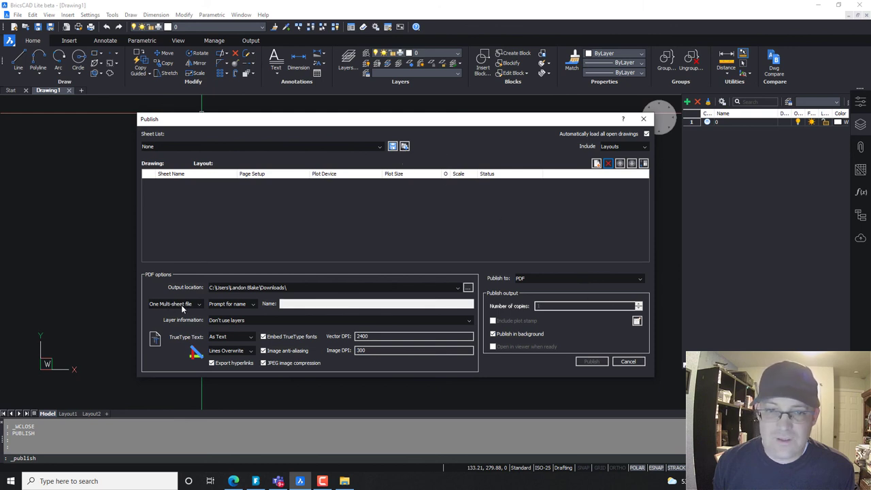
left_click(633, 147)
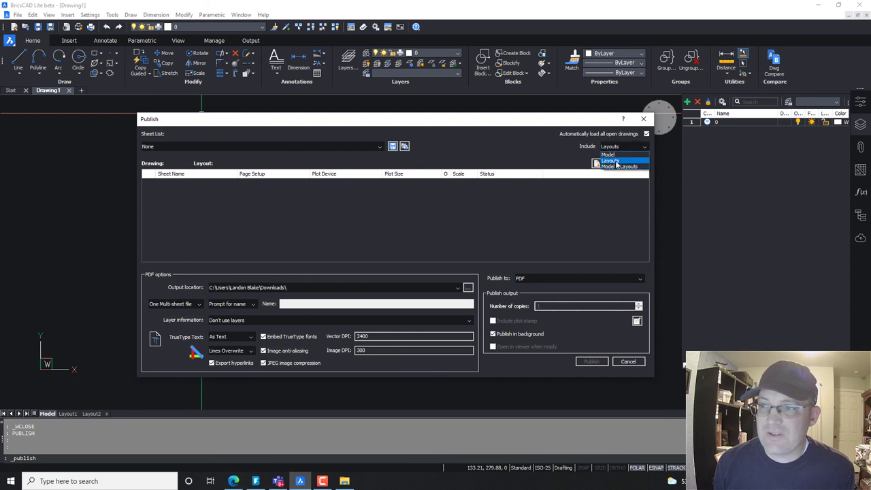
left_click(616, 162)
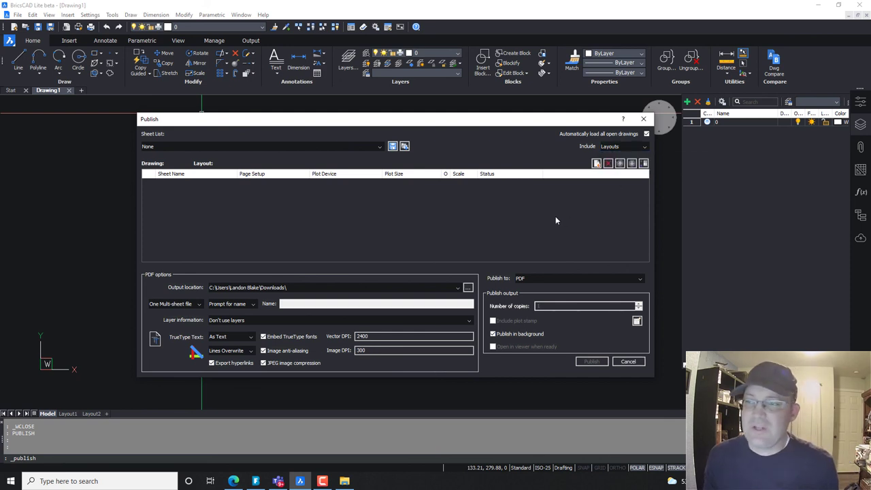